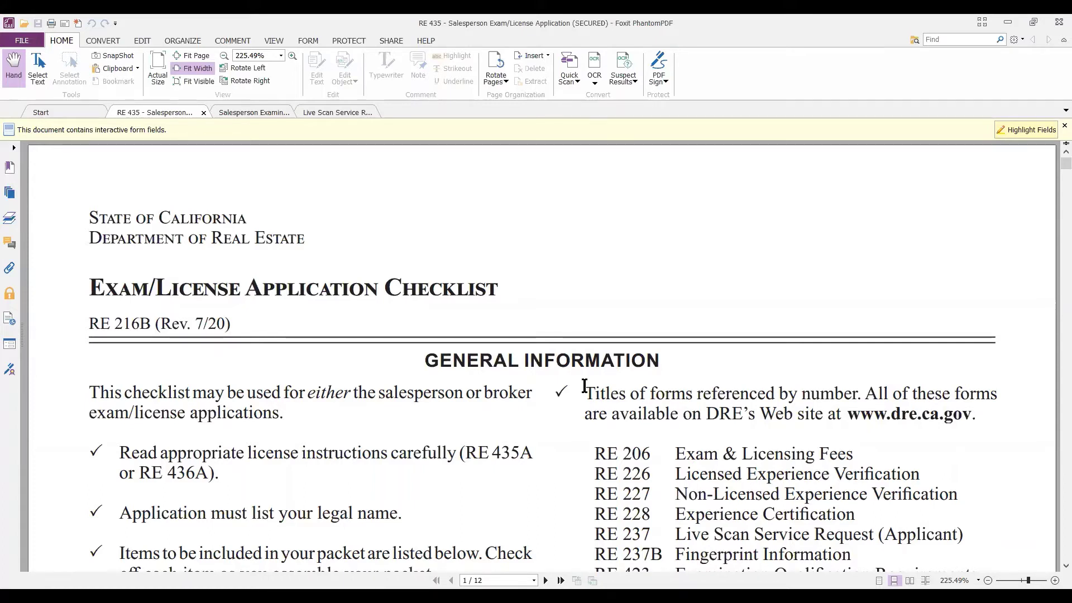
Read down through the page 1 checklist to the RE 435 General Information section on page 2.
scroll(566, 301, down, 5)
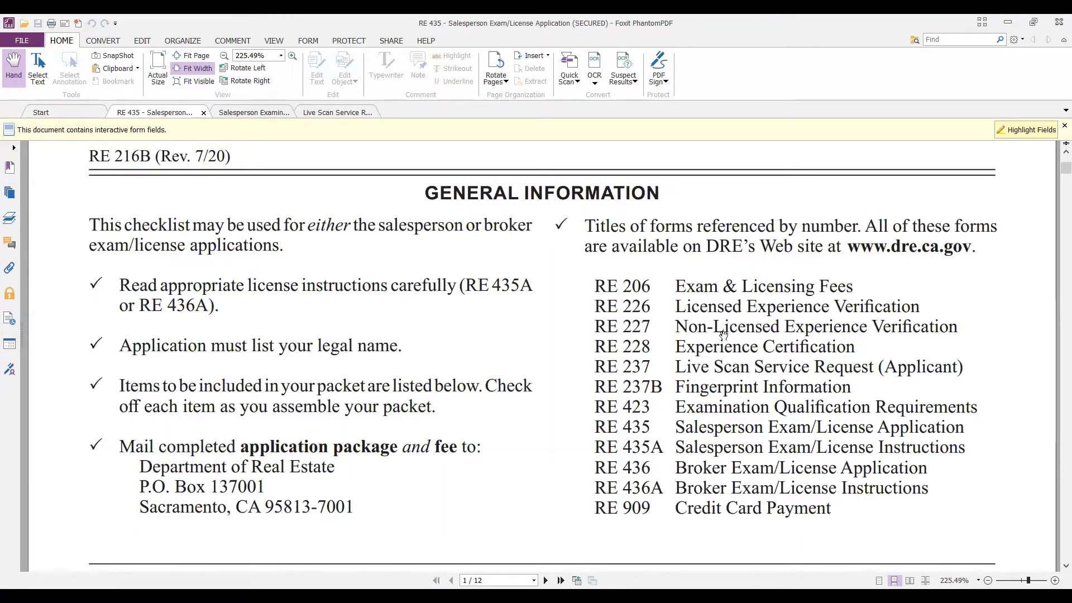
scroll(373, 322, down, 5)
scroll(373, 322, down, 2)
scroll(371, 315, up, 1)
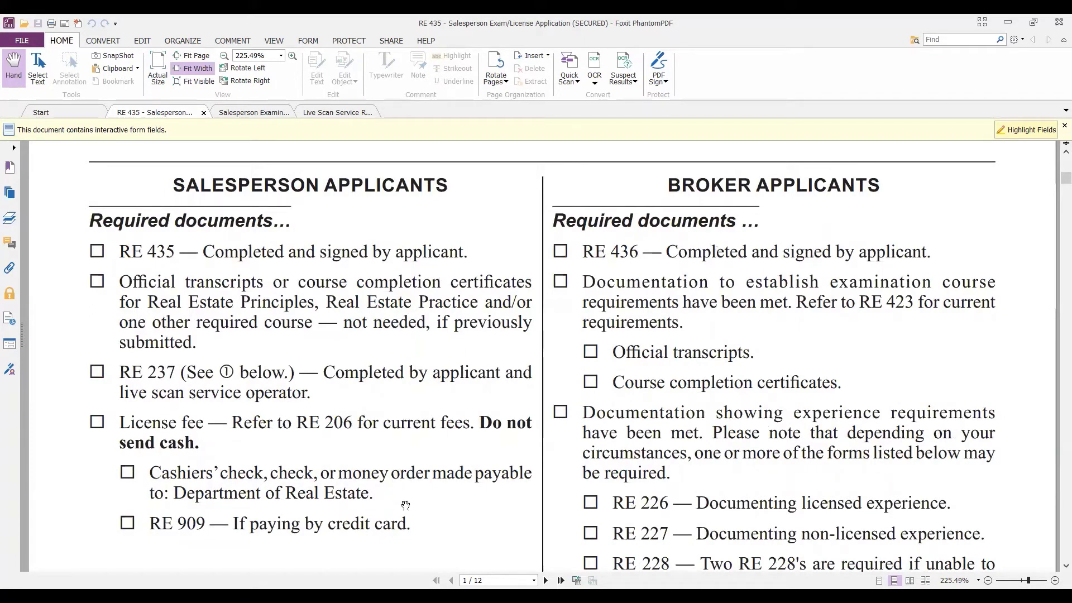
scroll(419, 465, down, 3)
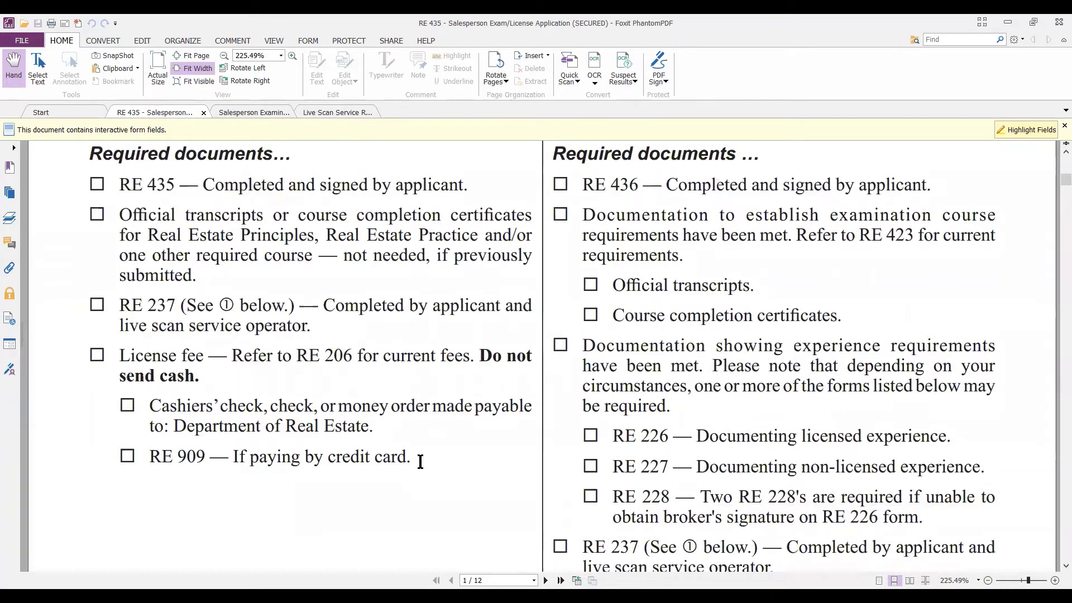
scroll(420, 461, down, 20)
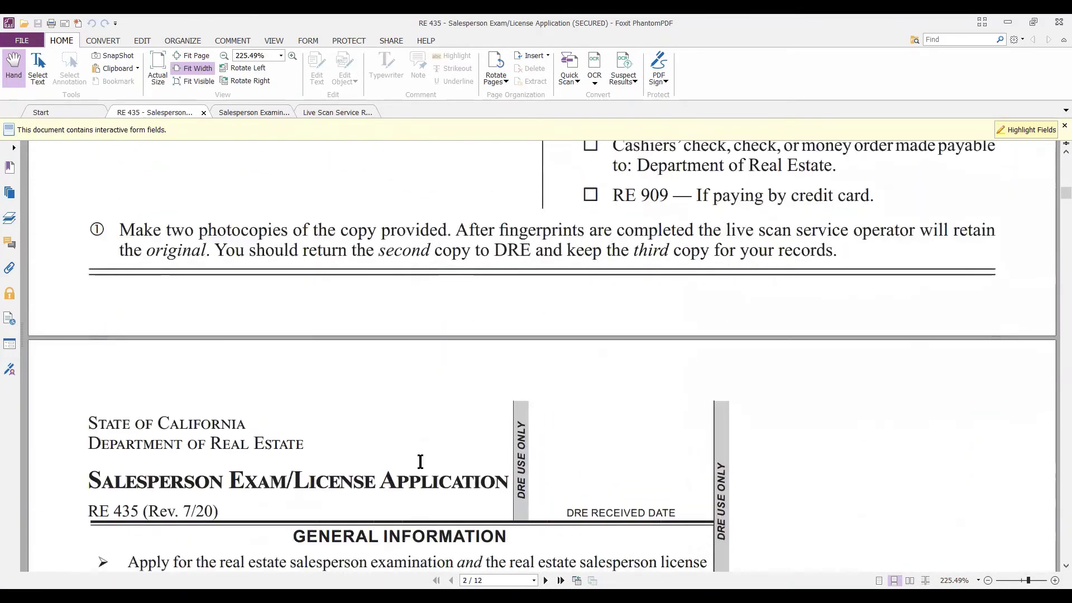
scroll(420, 461, down, 3)
scroll(420, 461, up, 3)
scroll(420, 461, down, 3)
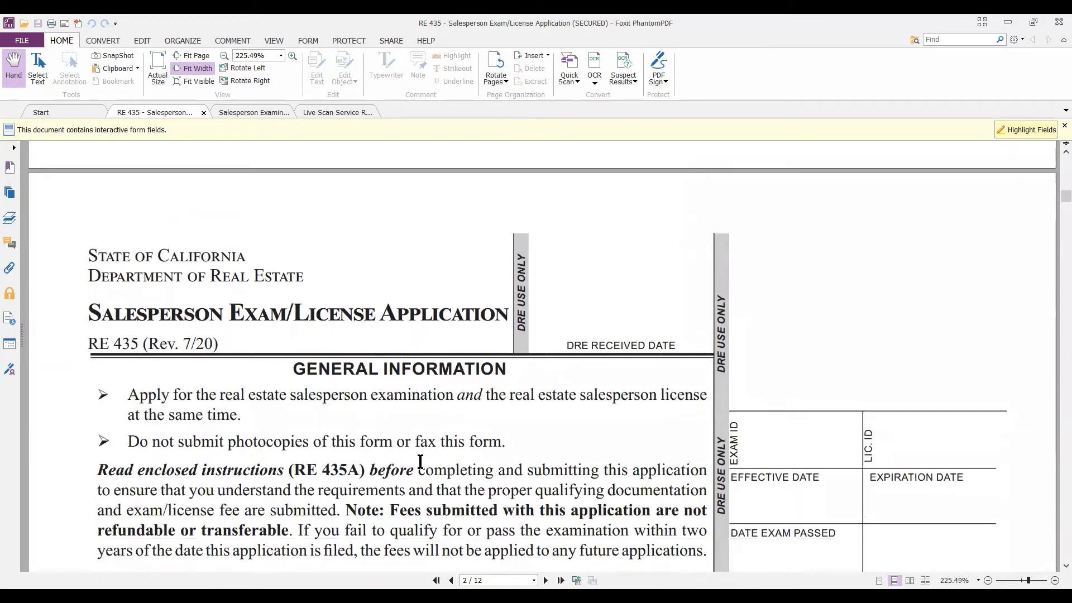
Check 'Real estate salesperson examination AND license' under Application Is For.
scroll(420, 461, down, 4)
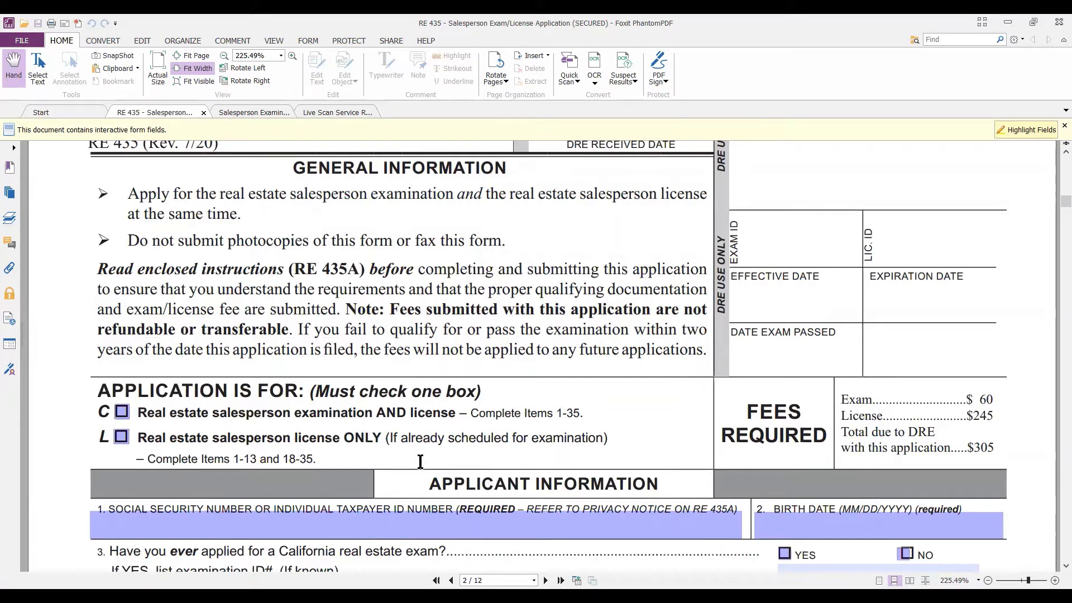
click(122, 418)
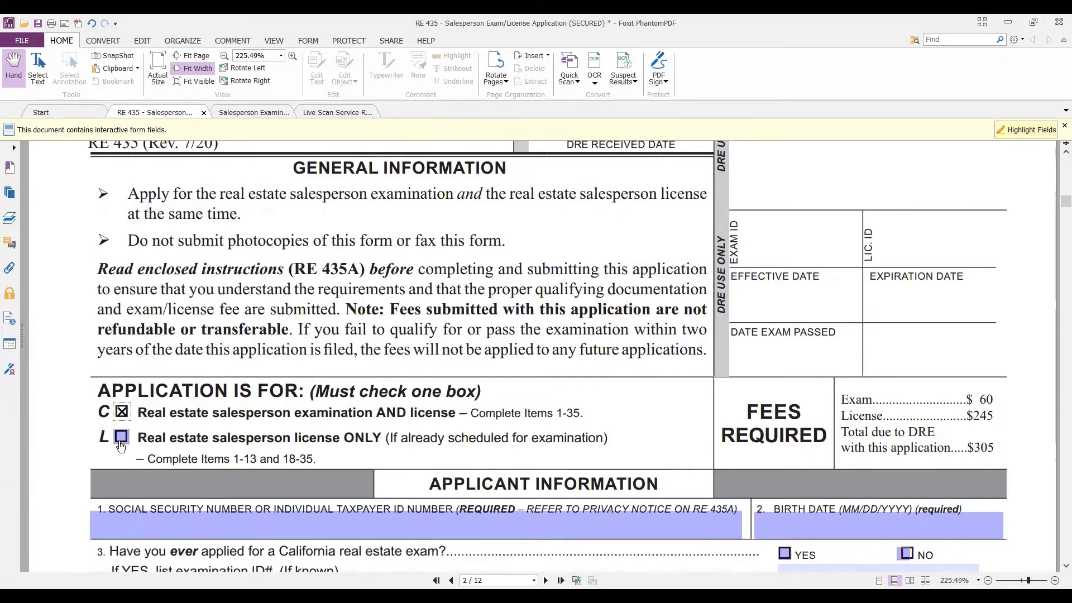
scroll(211, 403, down, 1)
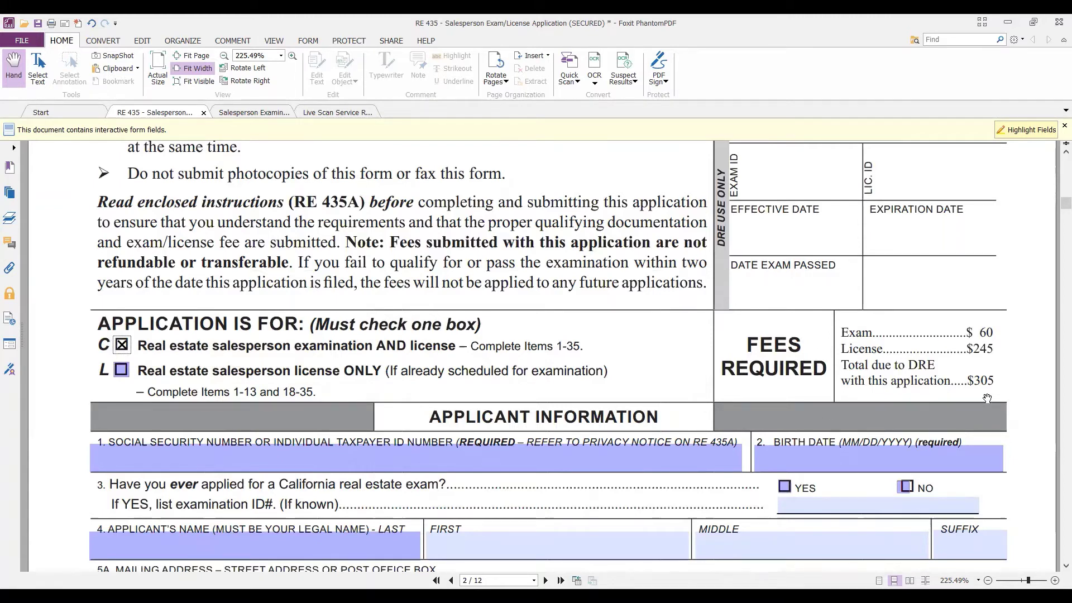
scroll(357, 363, down, 4)
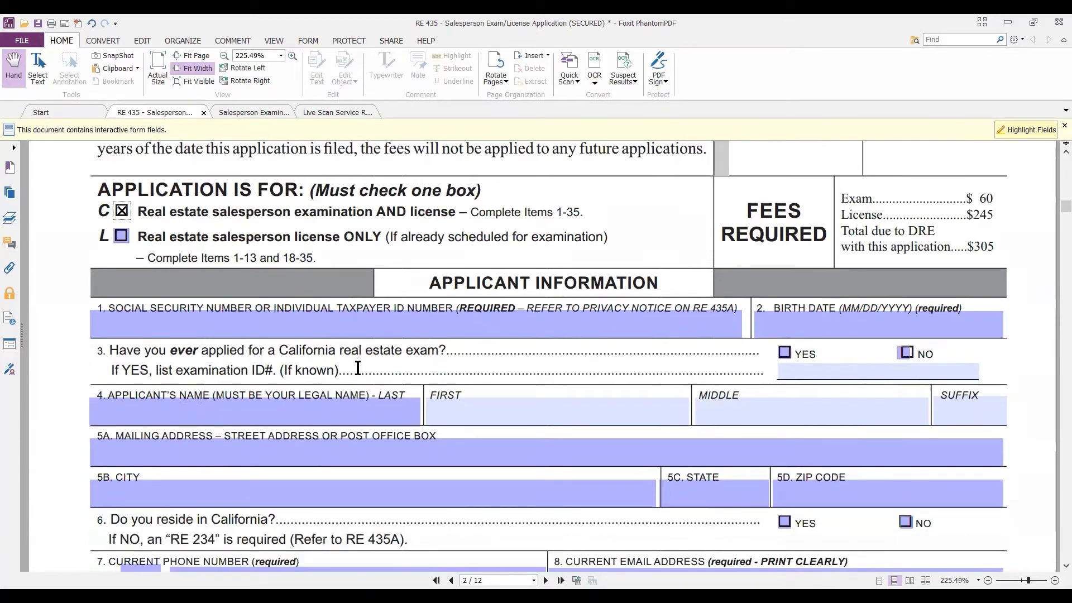
Enter the Social Security number and birth date 01/01/1999, and answer No to a prior California exam.
click(228, 326)
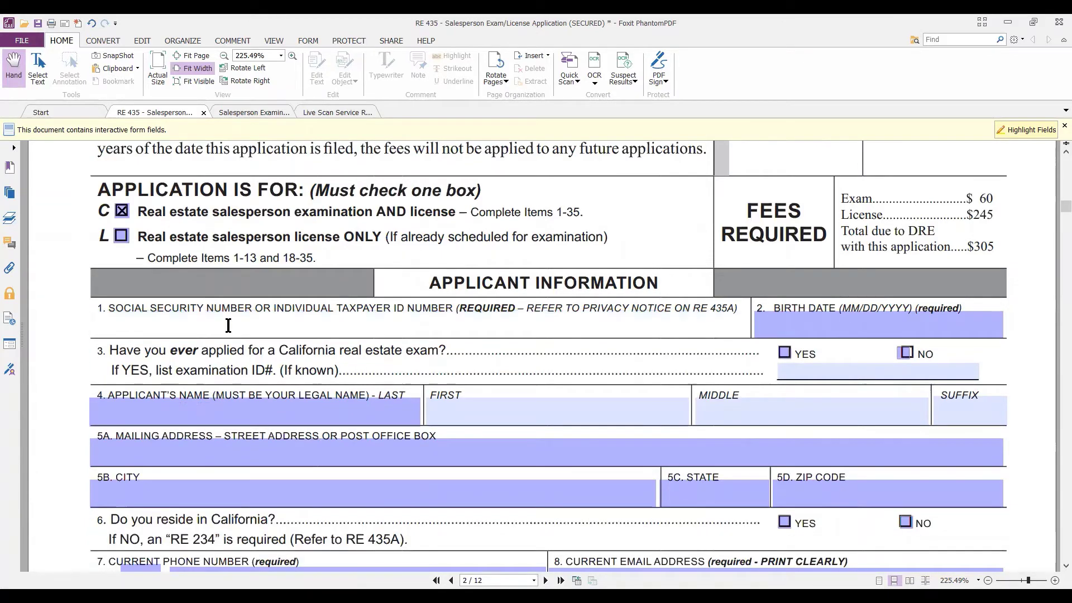
text(1234)
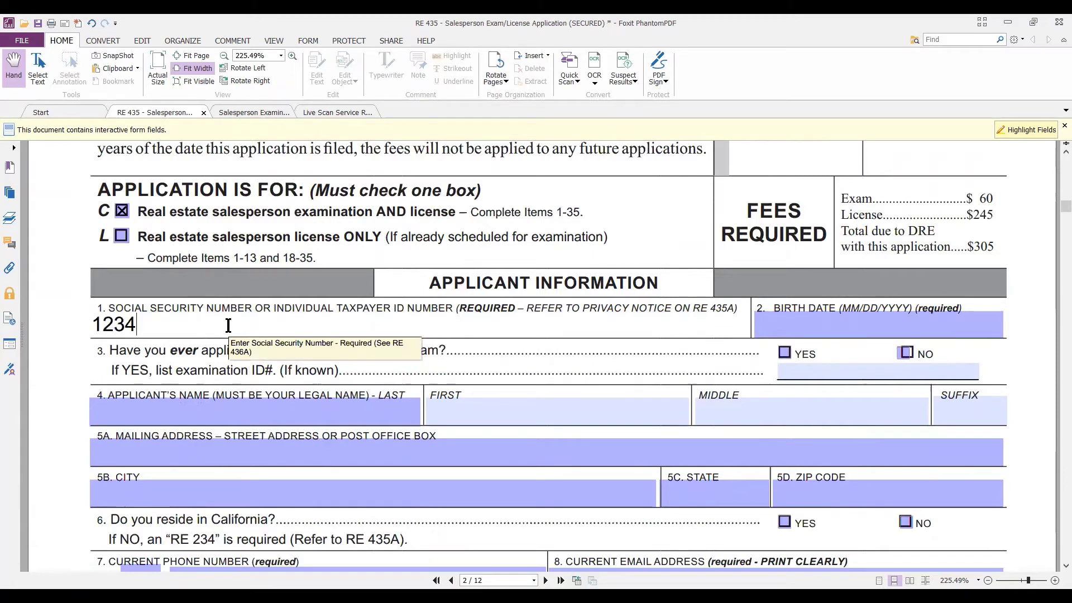
text(45678)
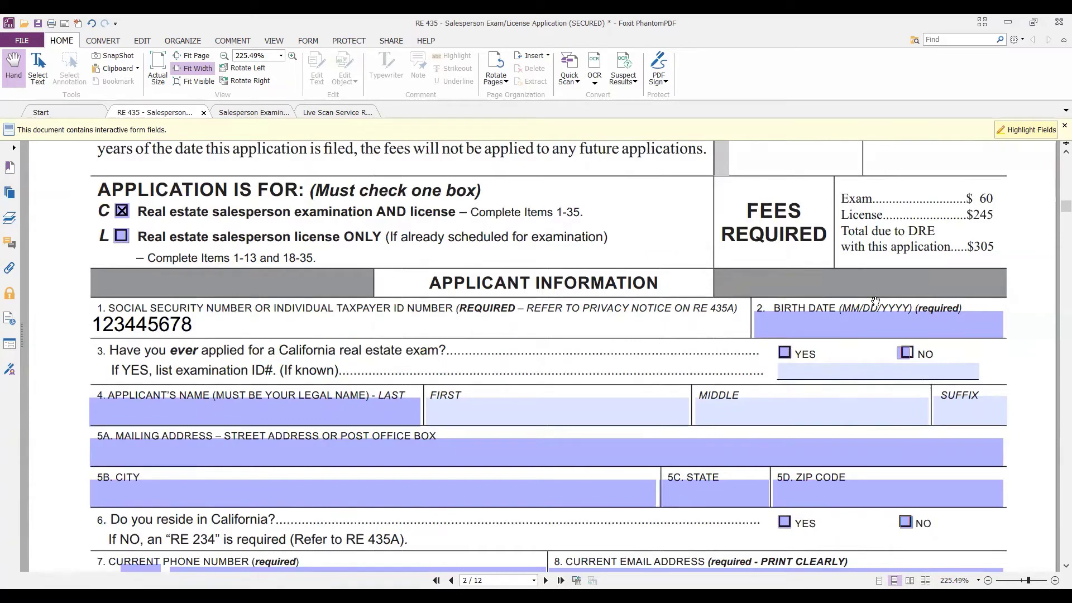
click(842, 329)
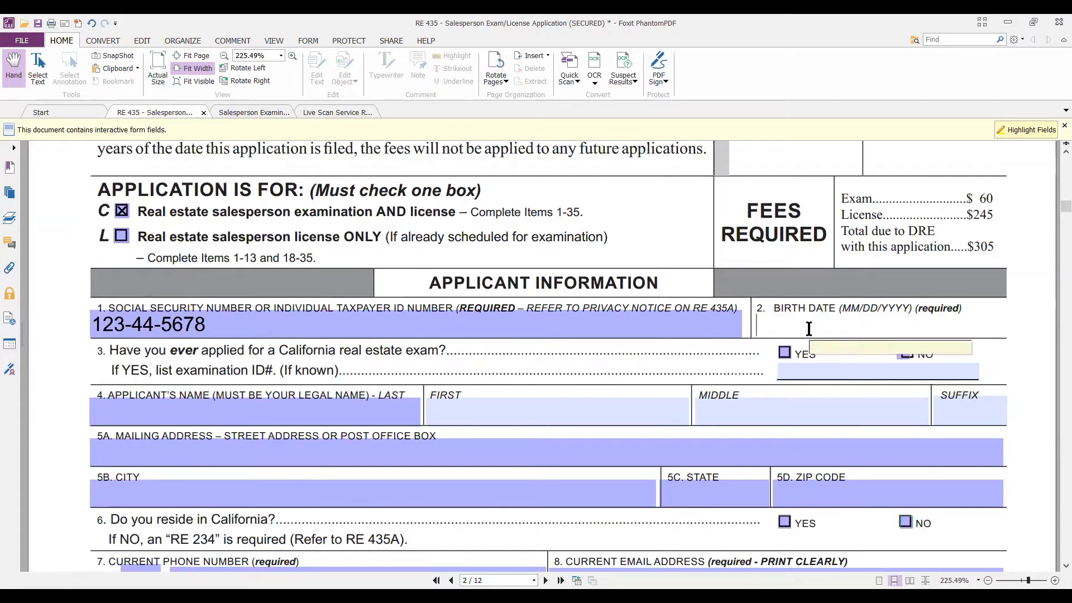
text(010)
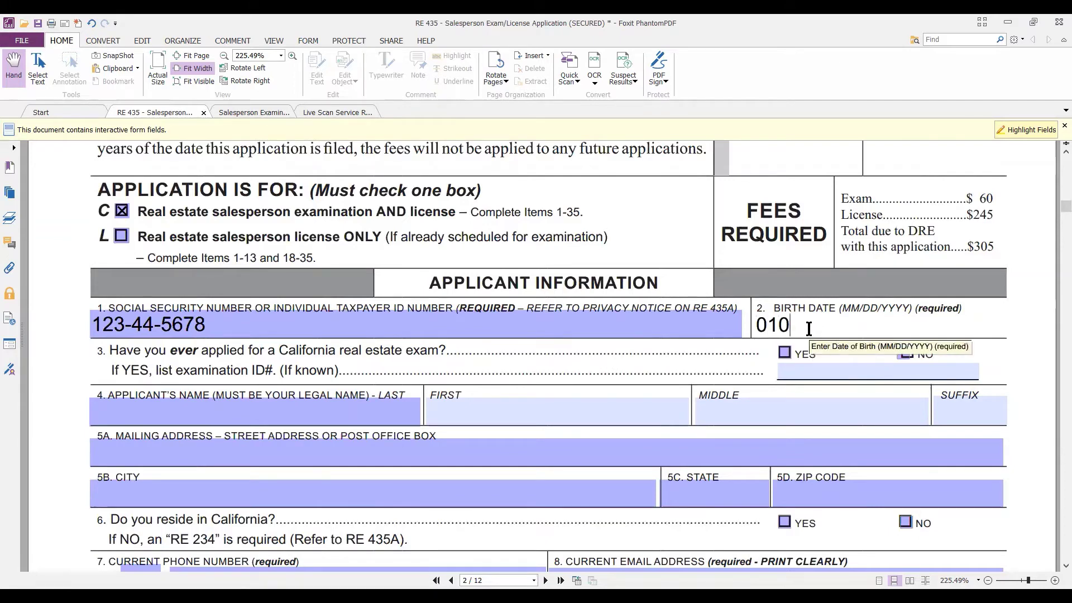
text(11999)
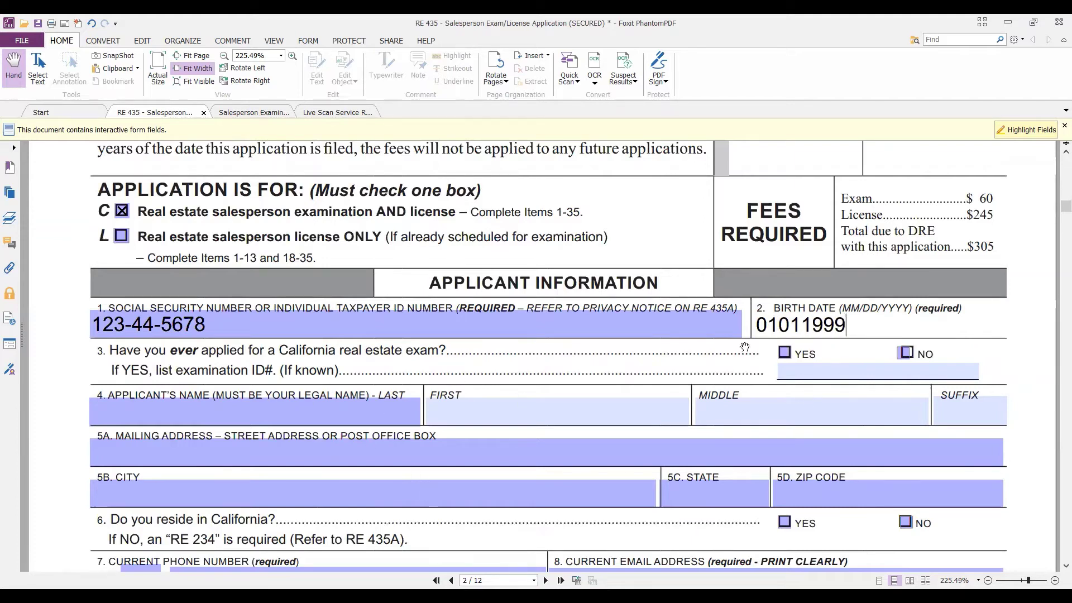
click(776, 326)
text(/01/)
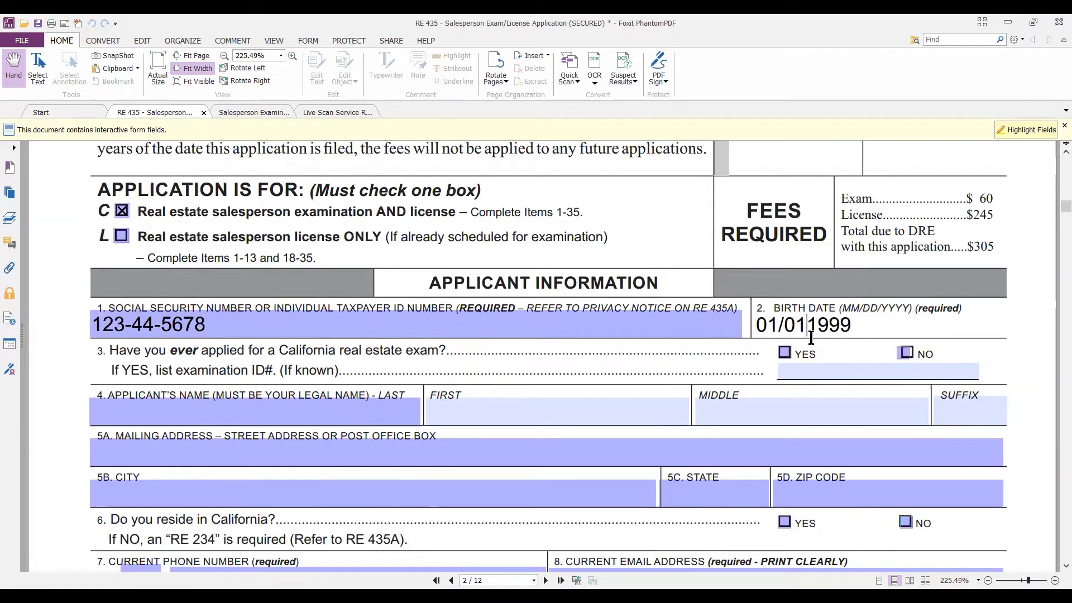
click(808, 329)
text(/)
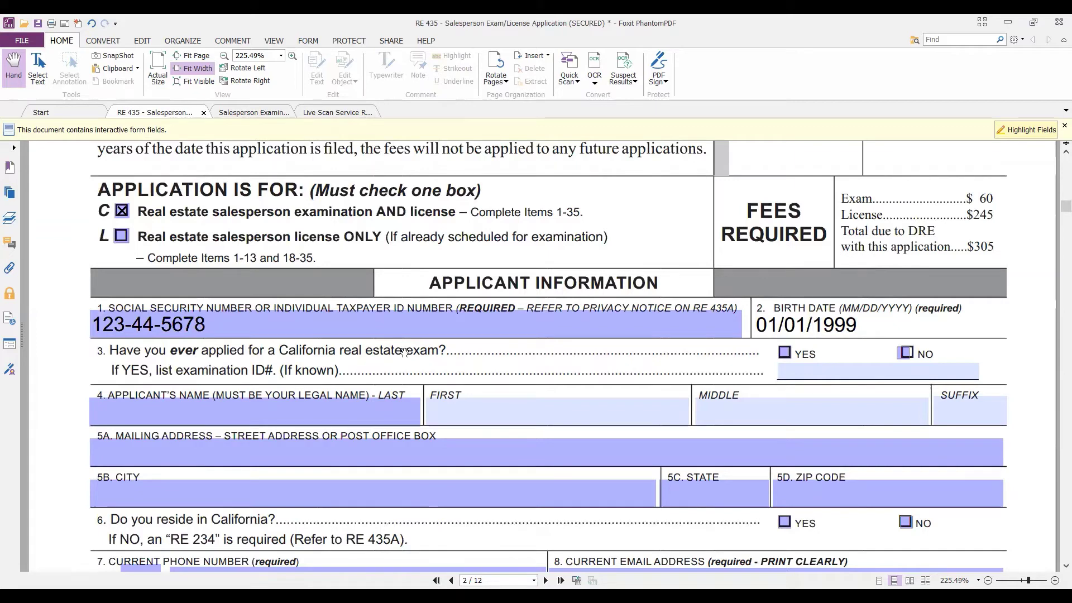
click(905, 353)
scroll(922, 389, down, 1)
Fill in the applicant's last, first and middle name fields, then go to the mailing address.
scroll(922, 389, up, 1)
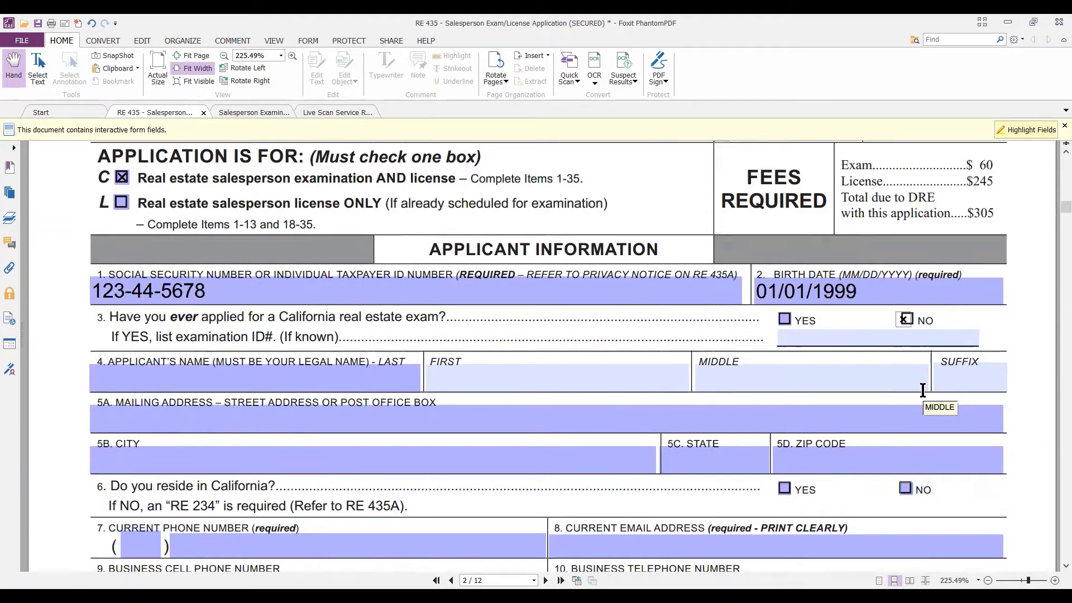
click(226, 388)
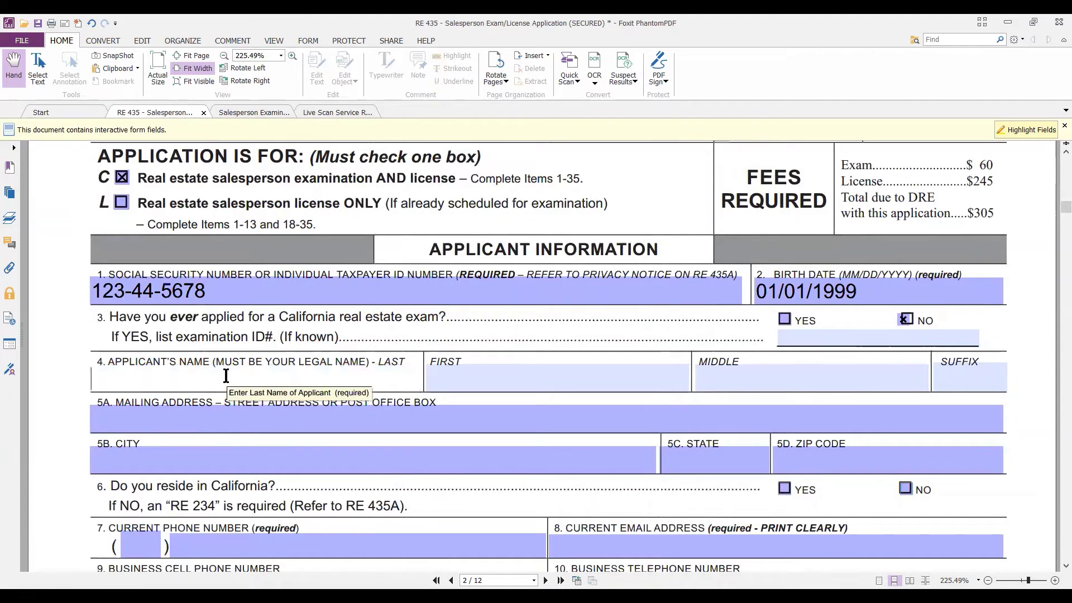
text(Last)
key(Tab)
text(First)
key(Tab)
text(Middle)
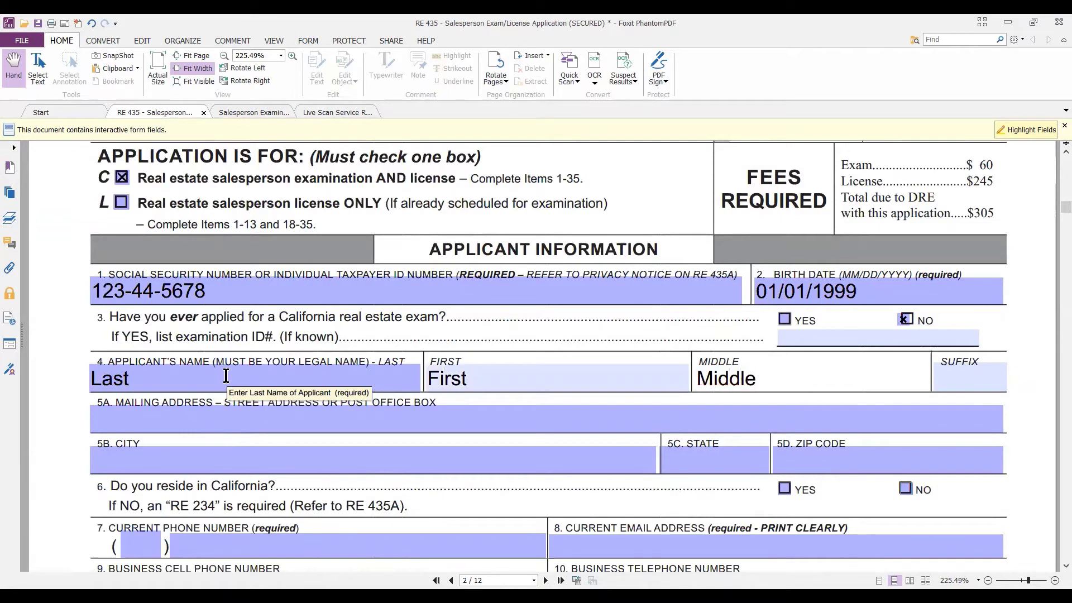
key(Tab)
click(137, 419)
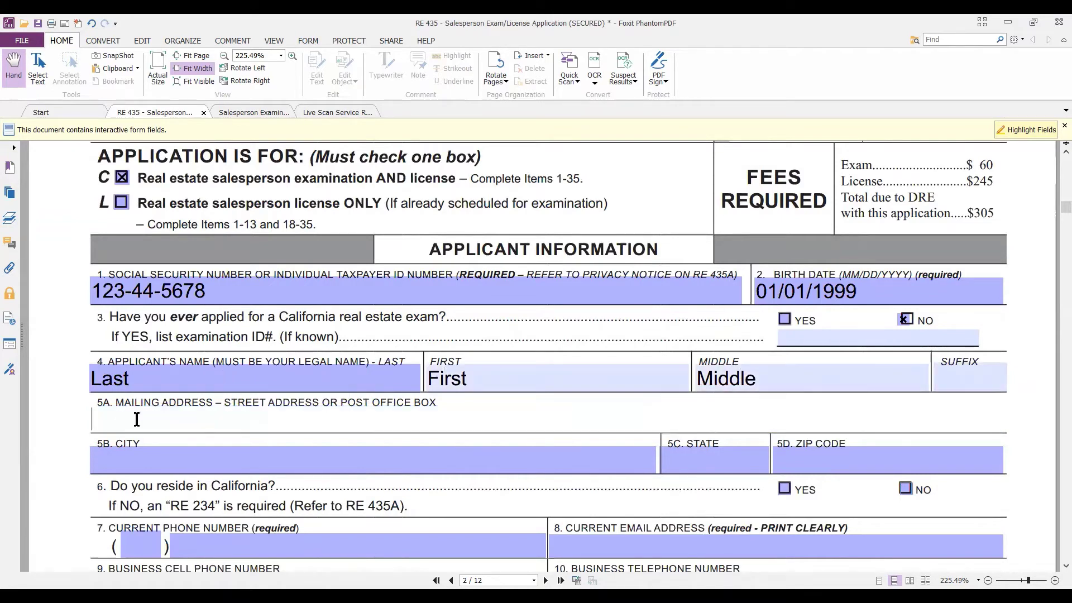
Enter the street line of the mailing address in item 5A.
text(123)
scroll(137, 419, down, 5)
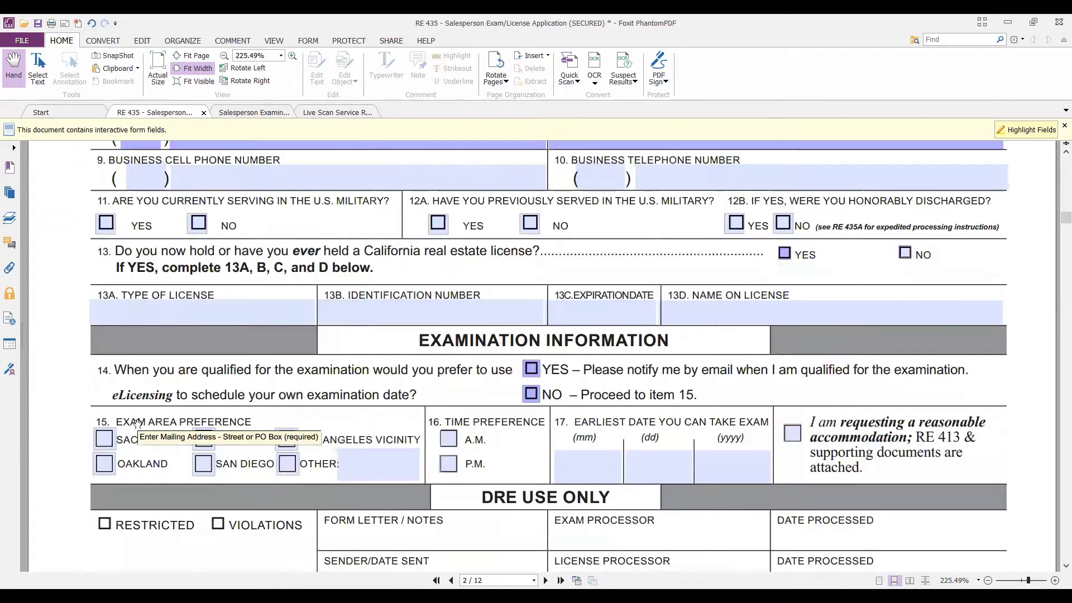
scroll(221, 306, up, 3)
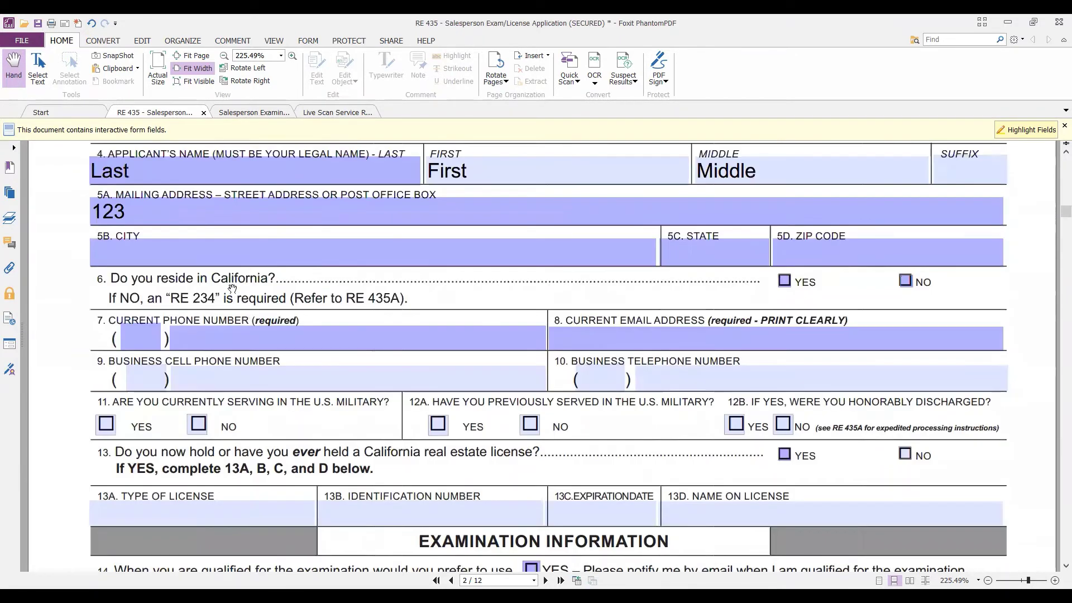
scroll(231, 288, up, 1)
click(178, 240)
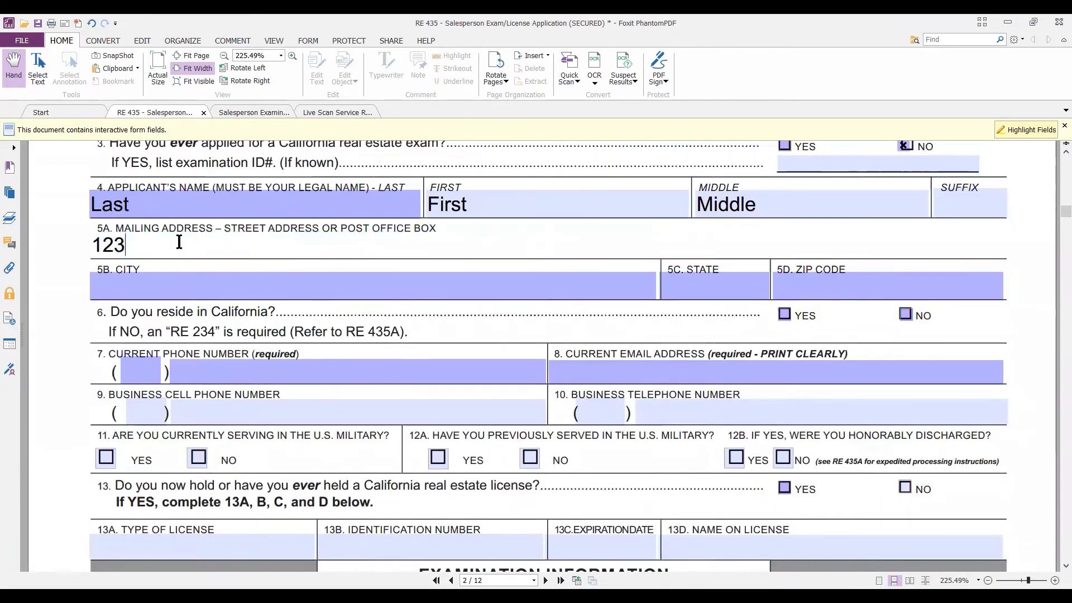
text(Address)
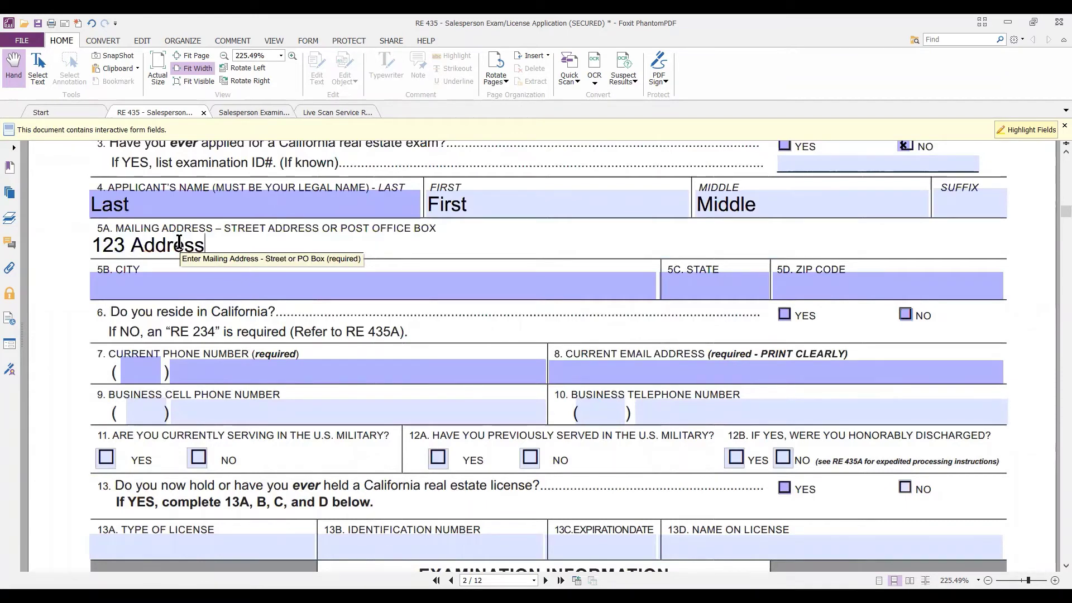
Enter the mailing city, state and ZIP code, and dismiss the warning message.
click(153, 294)
text(City)
key(Tab)
text(ST)
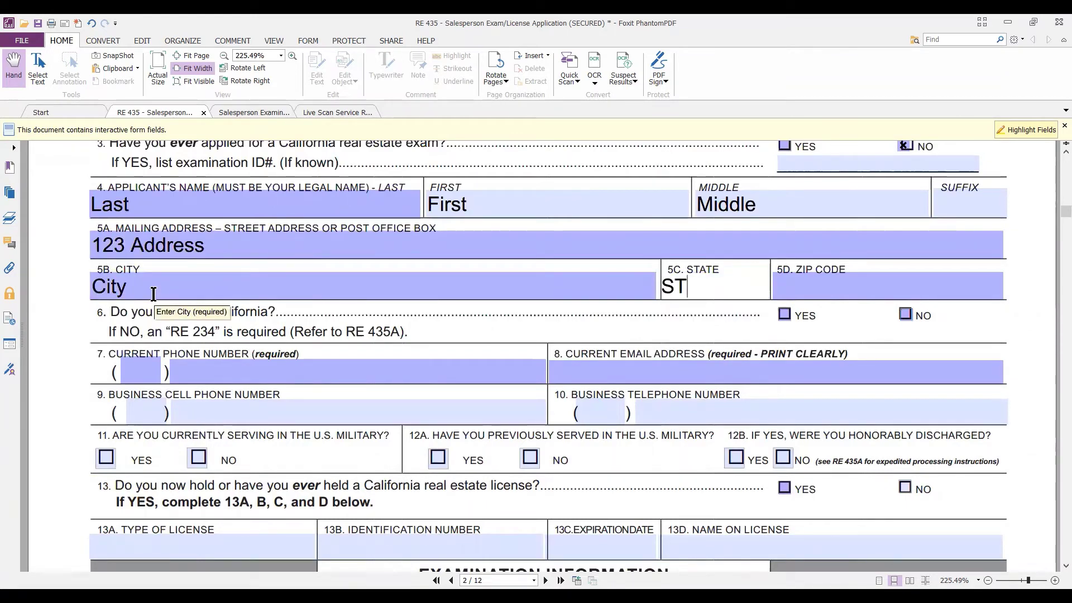
key(Tab)
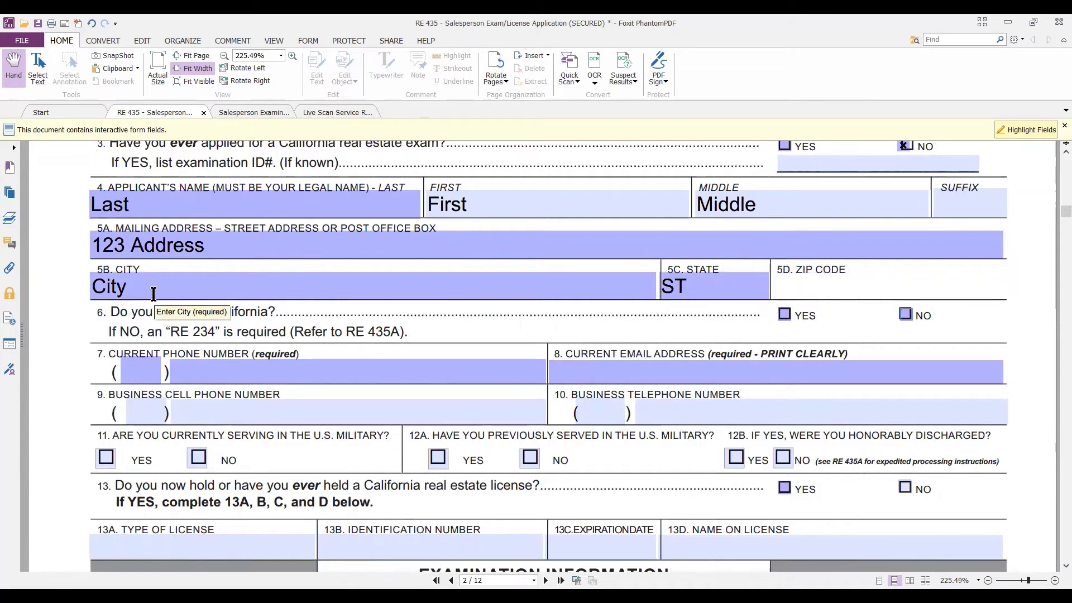
text(12345)
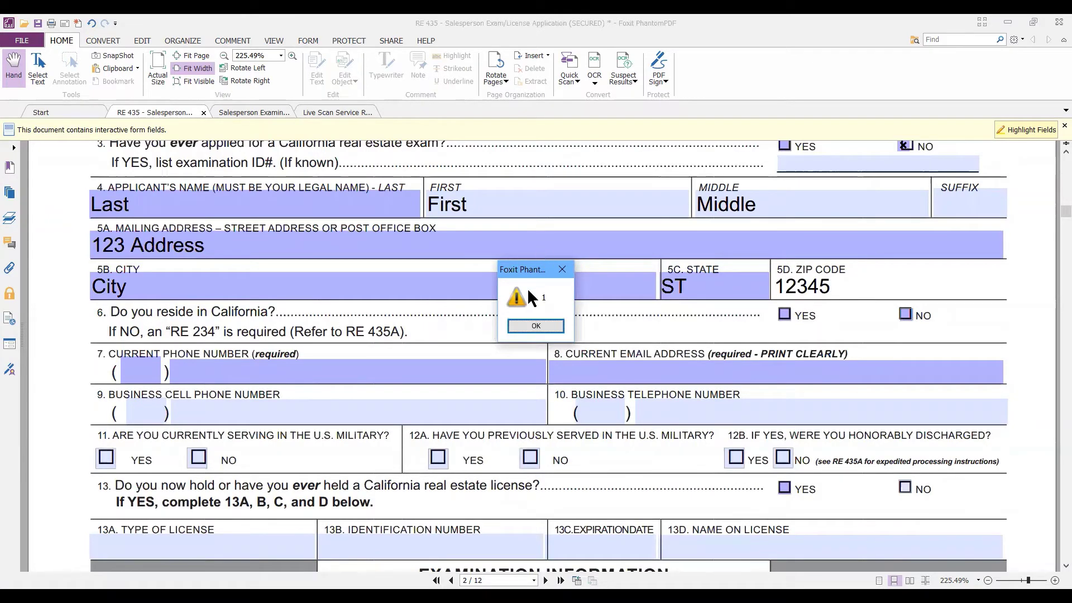
click(562, 270)
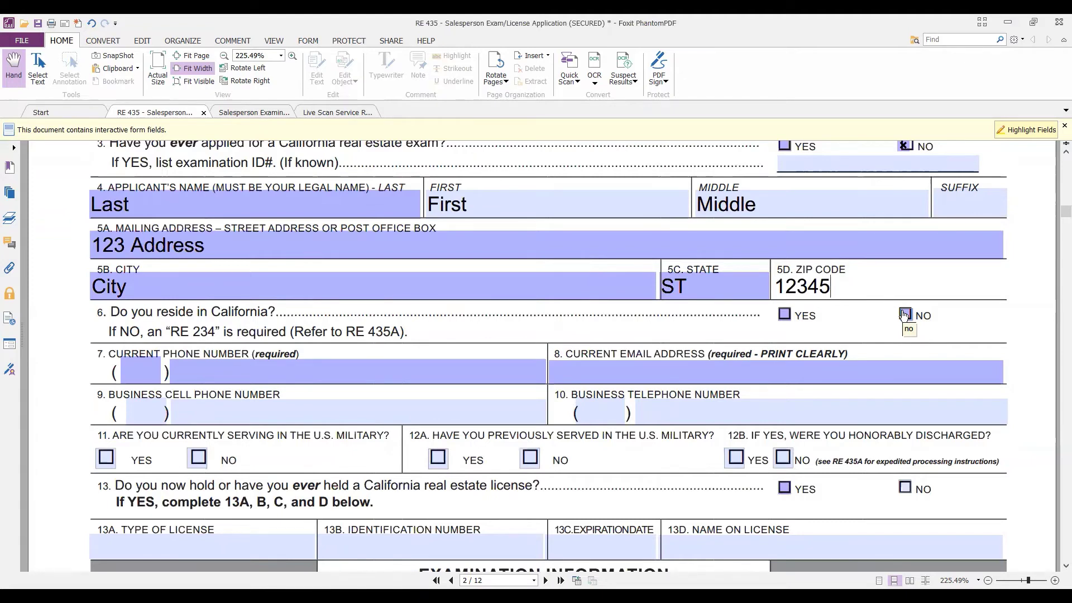
Answer Yes to residing in California and enter the current phone number with area code.
click(783, 316)
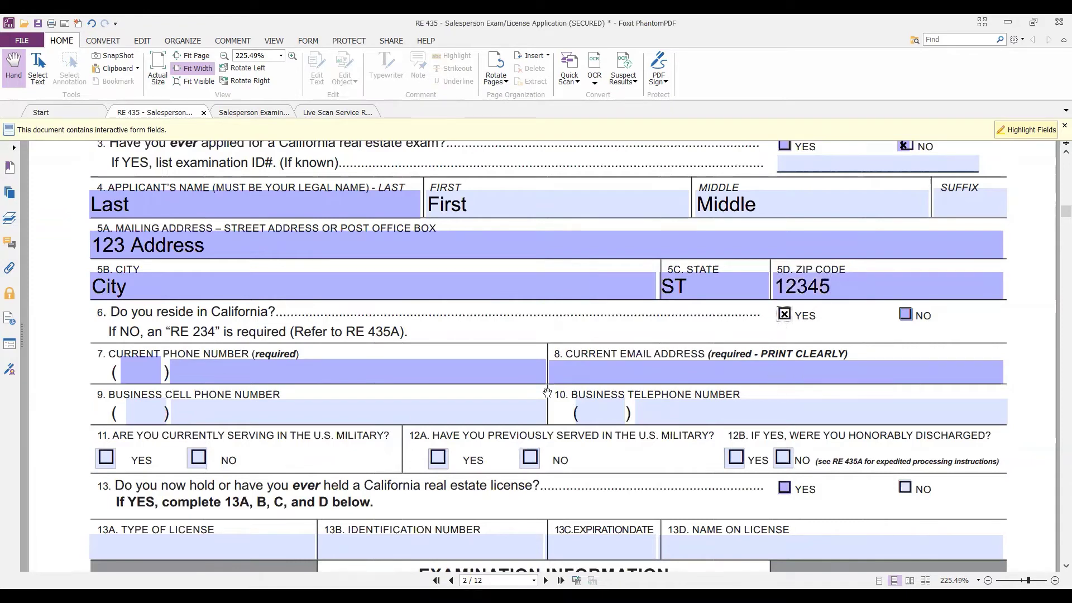
click(139, 375)
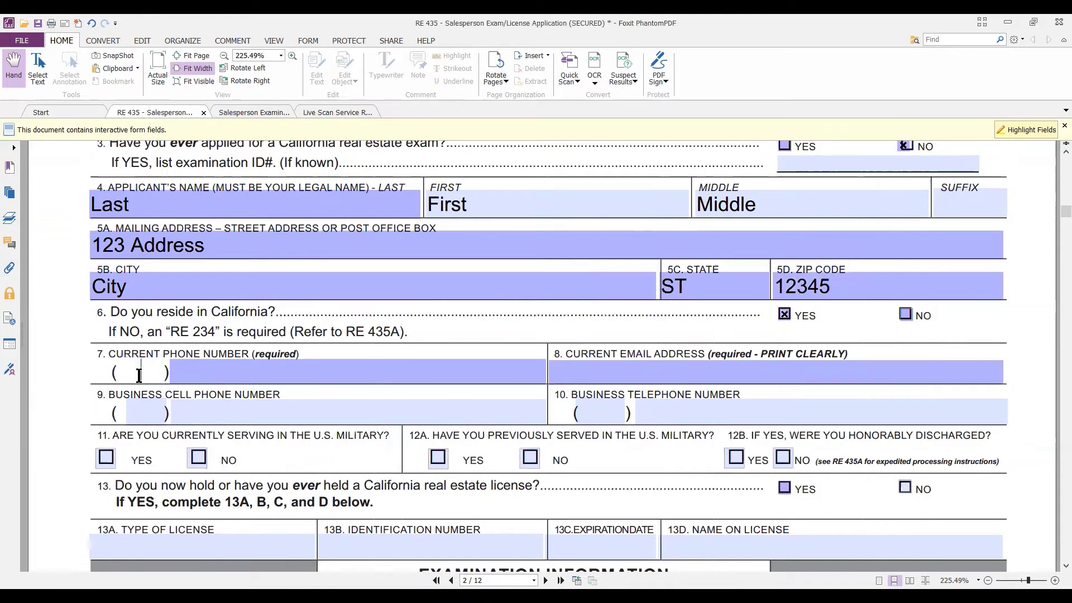
text(404)
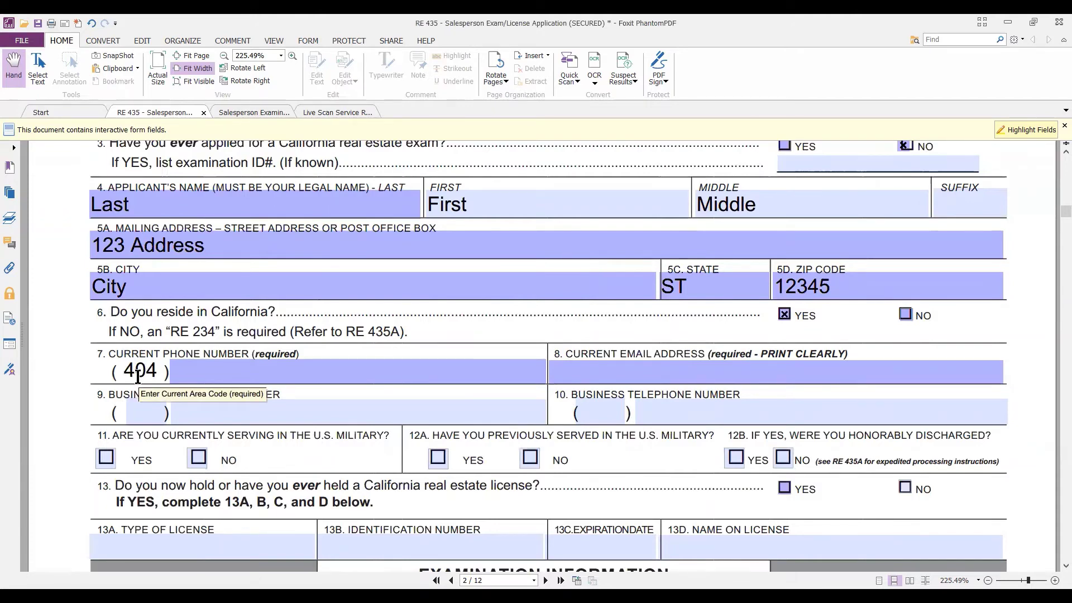
click(218, 377)
text(1234567)
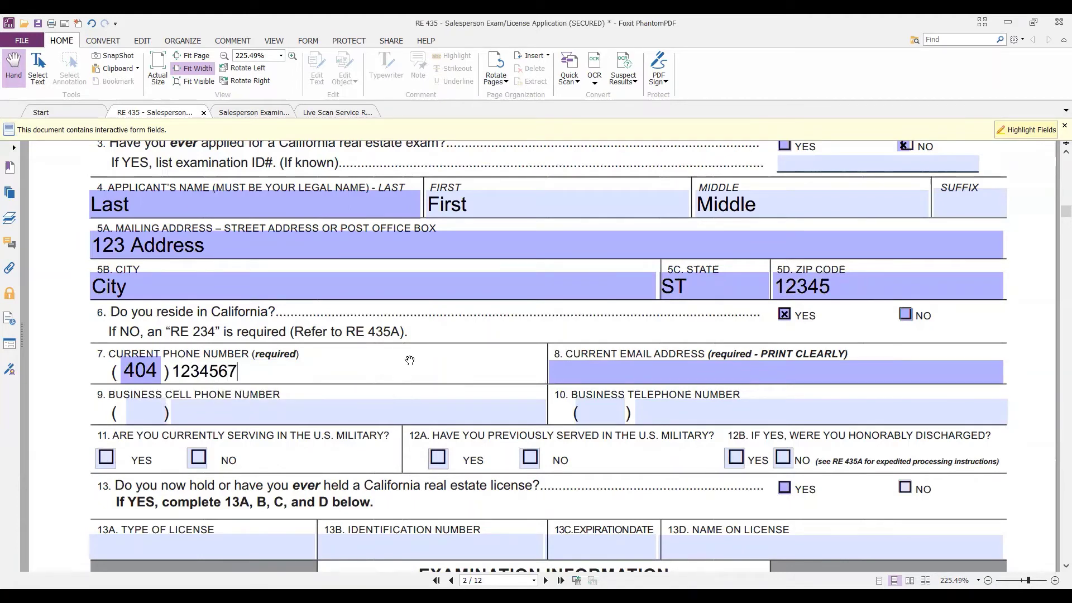
Enter the applicant's current e-mail address in item 8.
click(631, 365)
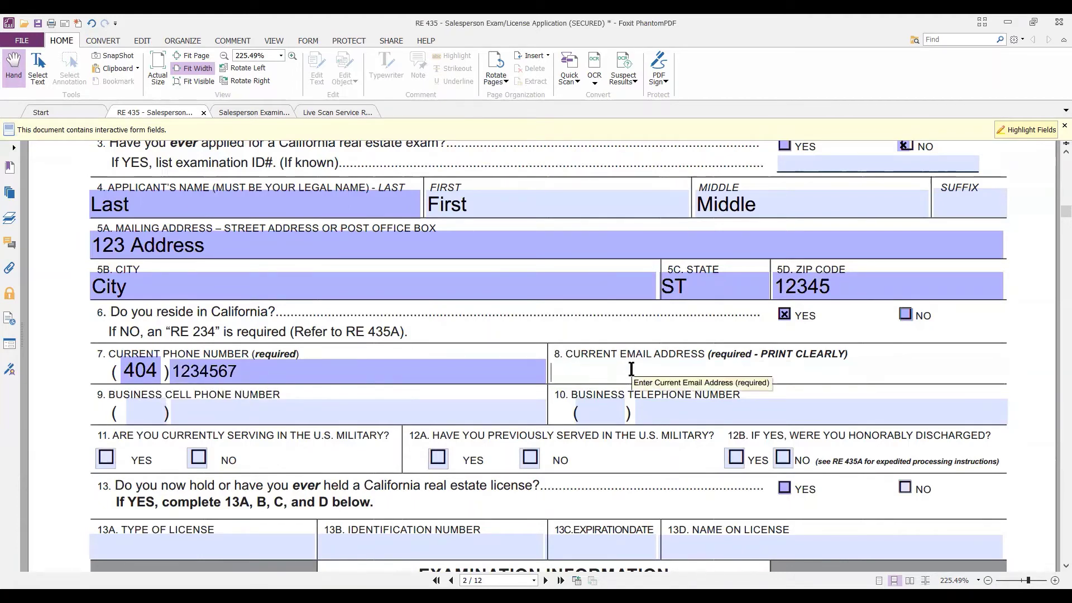
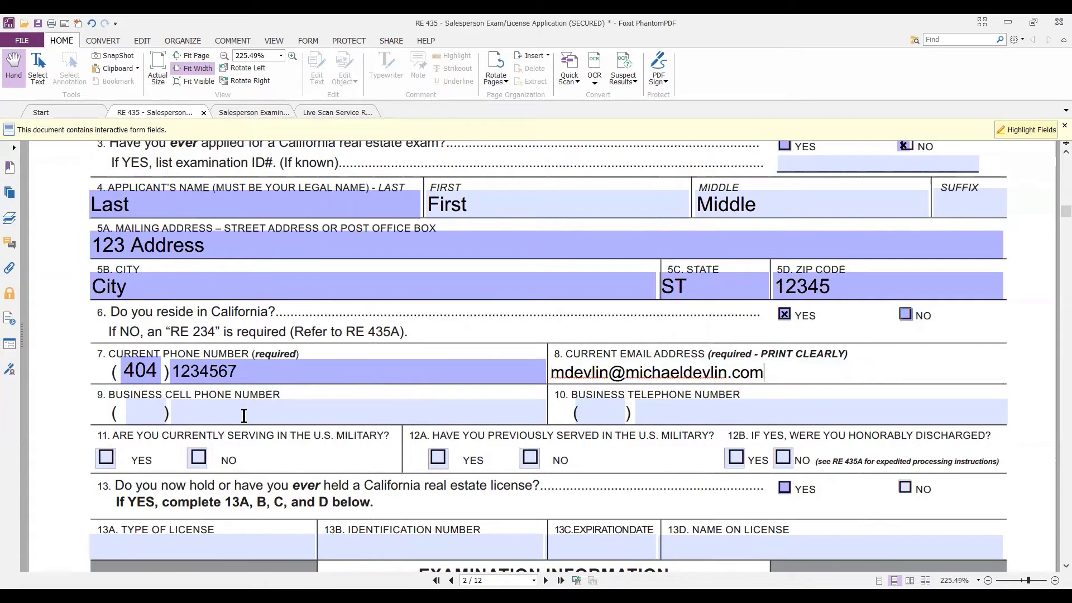
scroll(650, 380, down, 1)
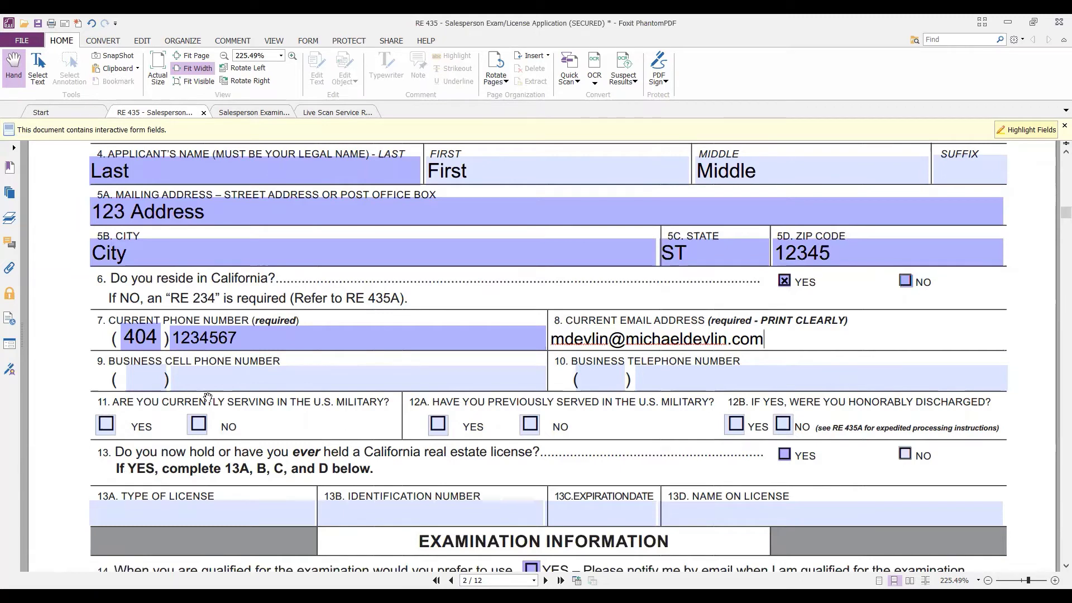
Check No for item 11 (currently serving) and item 12A (previously served).
scroll(276, 402, down, 1)
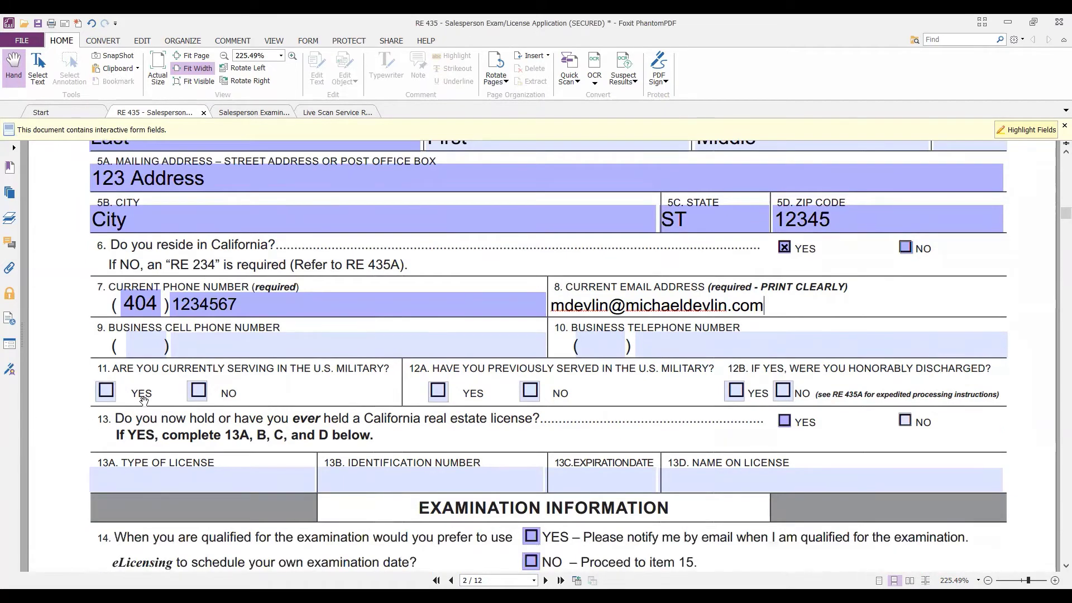
click(196, 391)
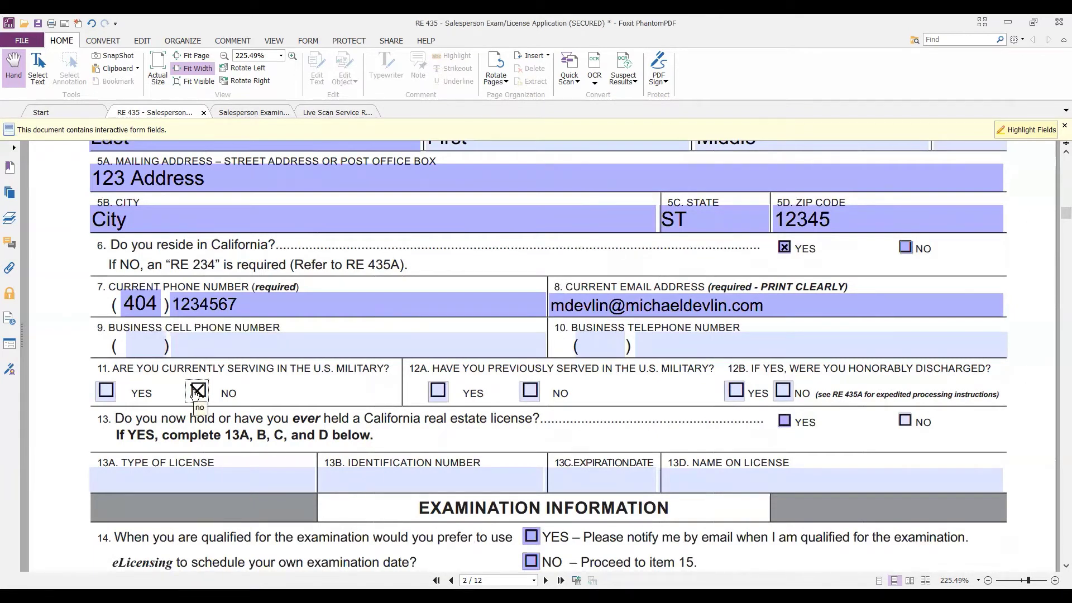
click(530, 392)
Check No for item 13 and leave license fields 13A–13D empty.
scroll(499, 312, down, 1)
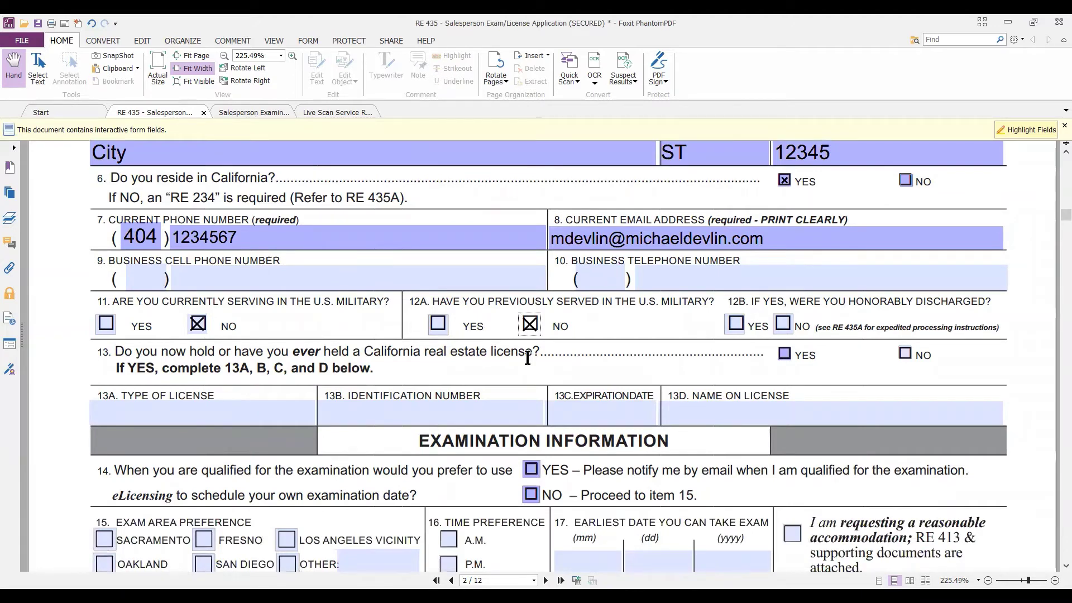
click(906, 356)
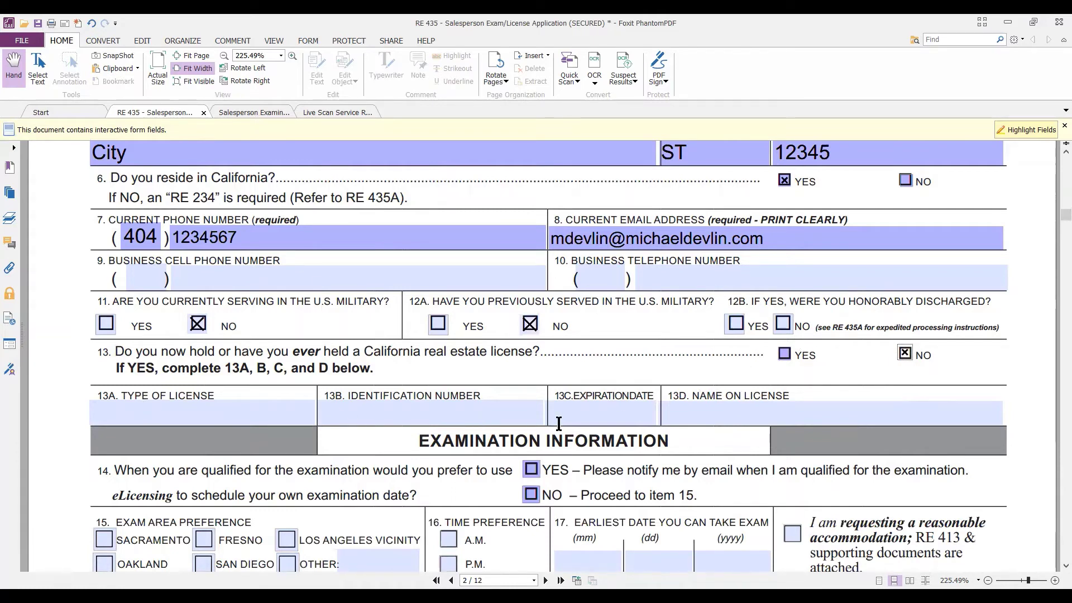
click(256, 411)
click(448, 423)
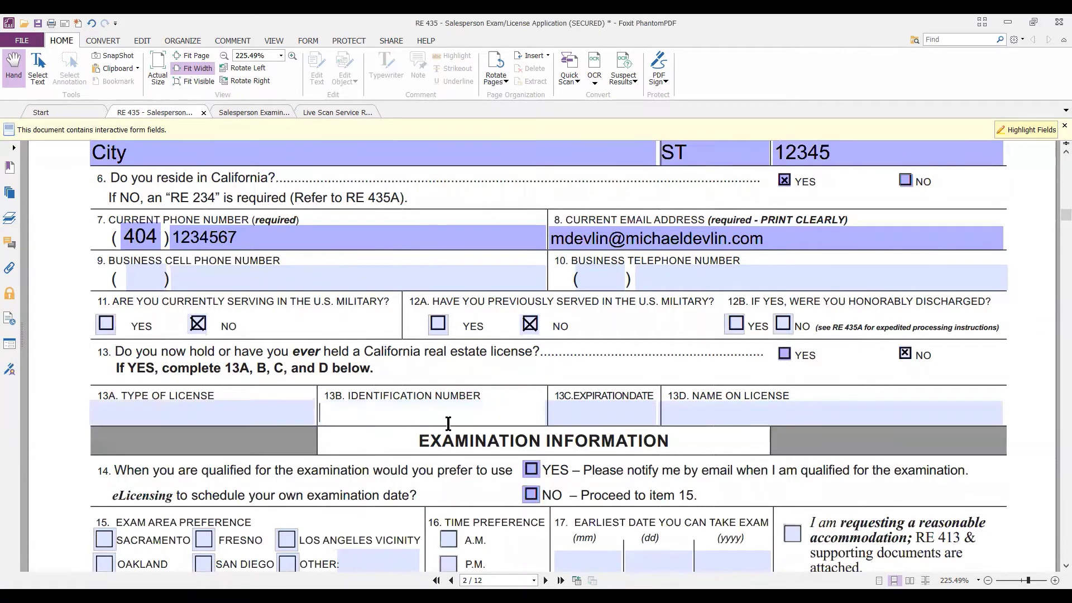
click(604, 421)
click(701, 420)
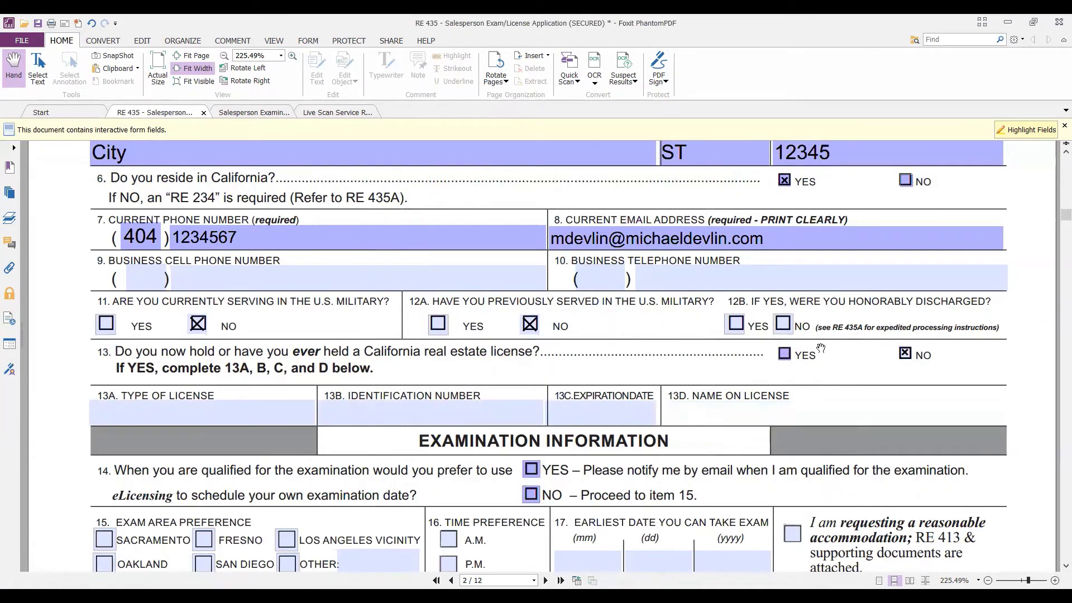
scroll(821, 343, down, 2)
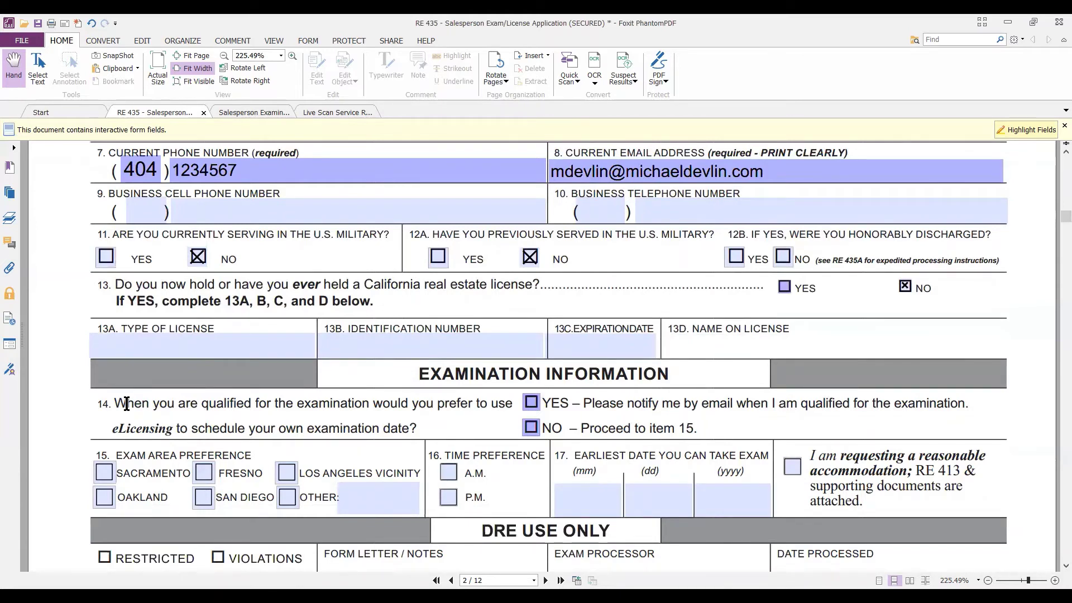
Check Yes for e-mail notification in item 14 and move to the License Information section.
click(530, 403)
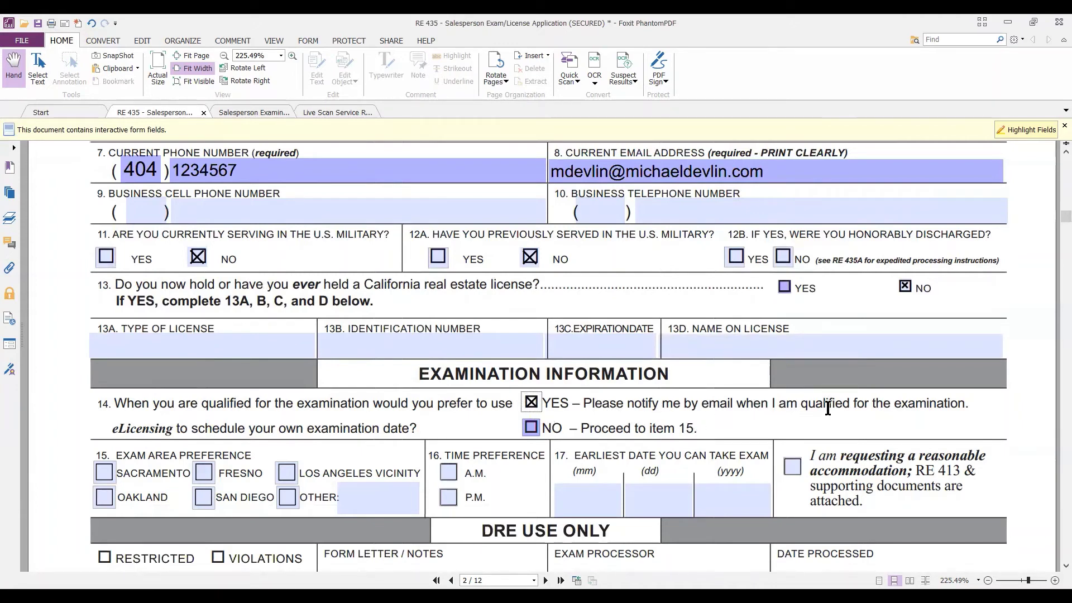
scroll(827, 408, down, 1)
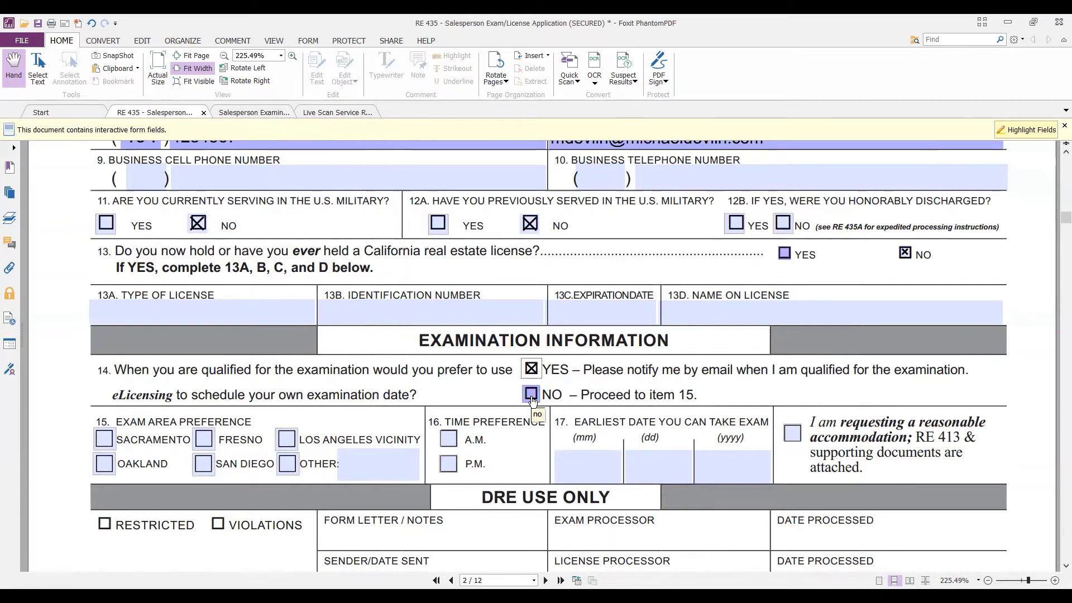
scroll(894, 445, down, 2)
scroll(894, 445, down, 2)
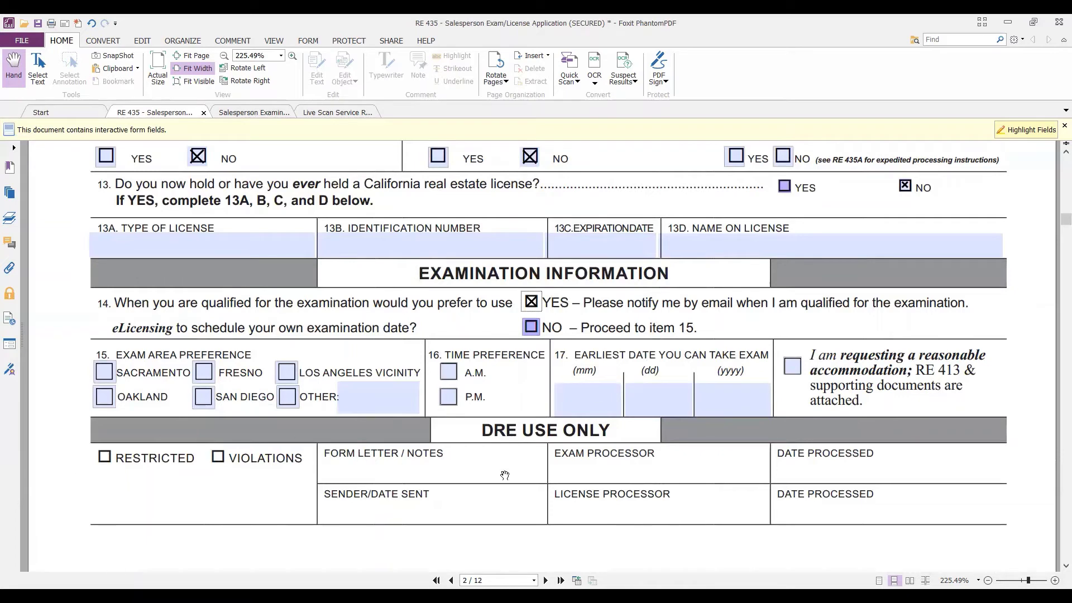
scroll(392, 434, down, 3)
scroll(392, 434, down, 5)
scroll(315, 453, up, 3)
Enter 'you name' as the Name of Applicant.
click(315, 453)
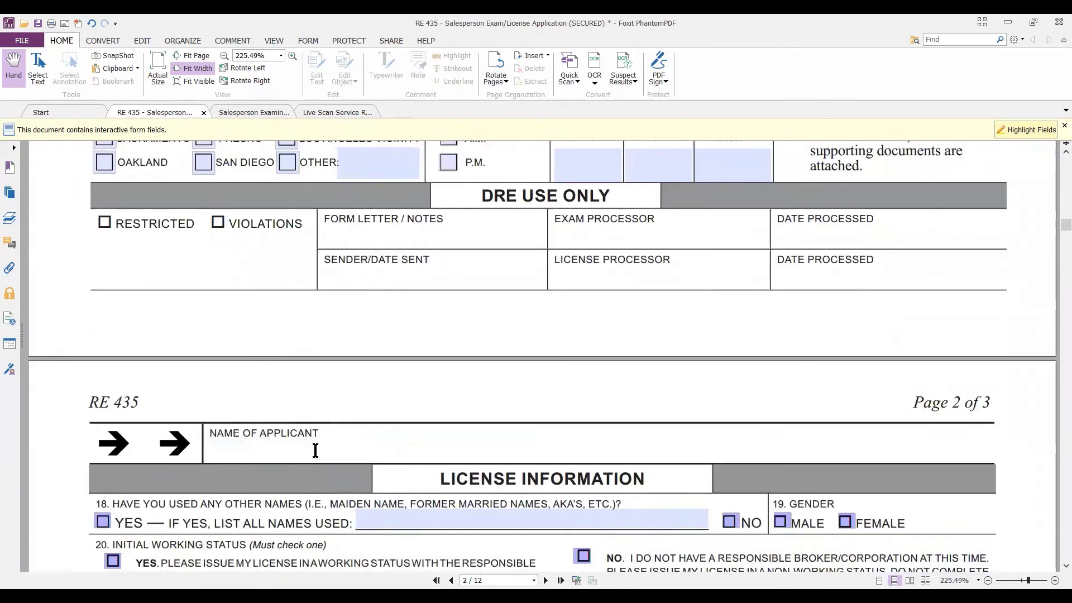
text(you name)
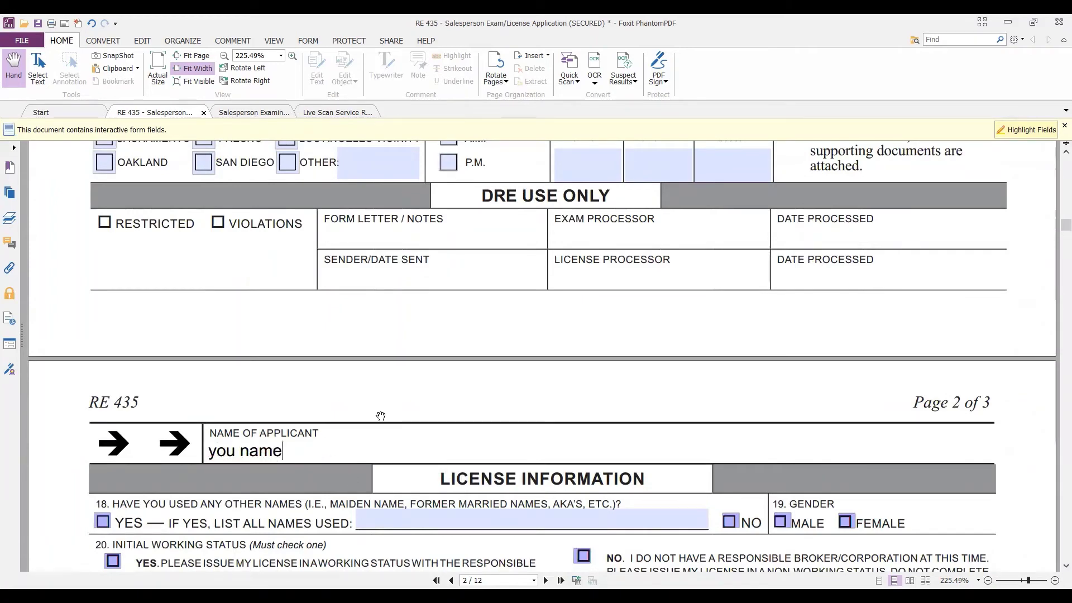
scroll(380, 416, down, 1)
scroll(380, 413, down, 2)
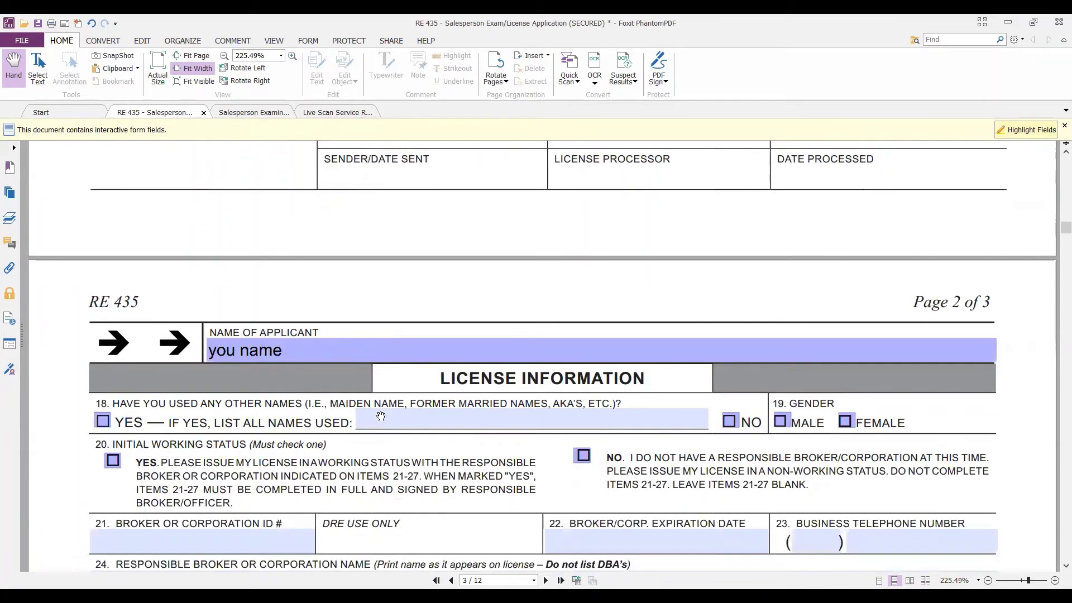
scroll(380, 416, down, 2)
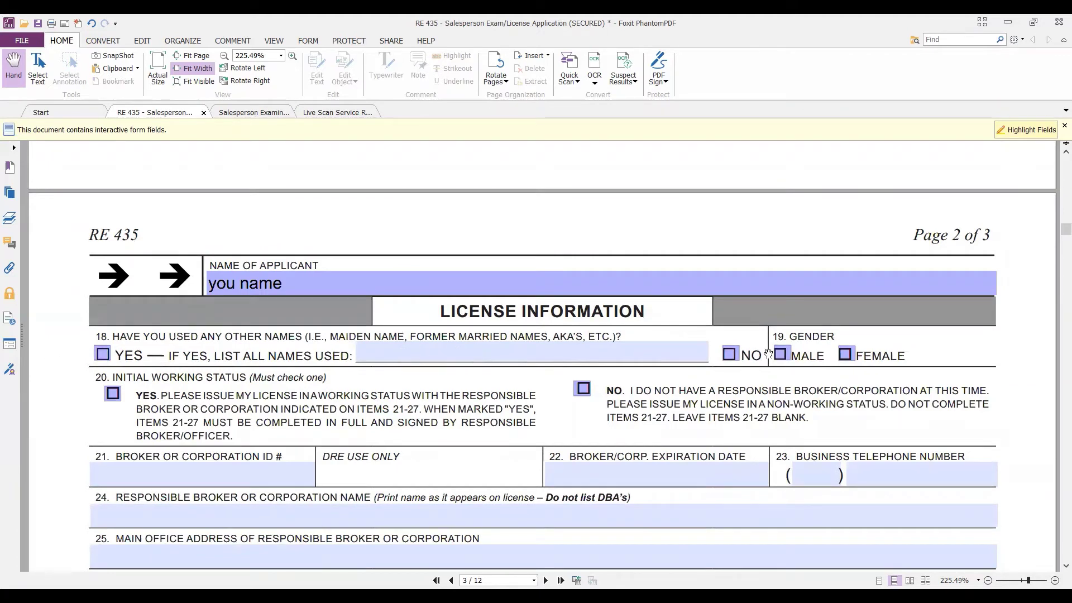
Check No for other names used (item 18) and Male for gender (item 19).
click(730, 355)
click(780, 356)
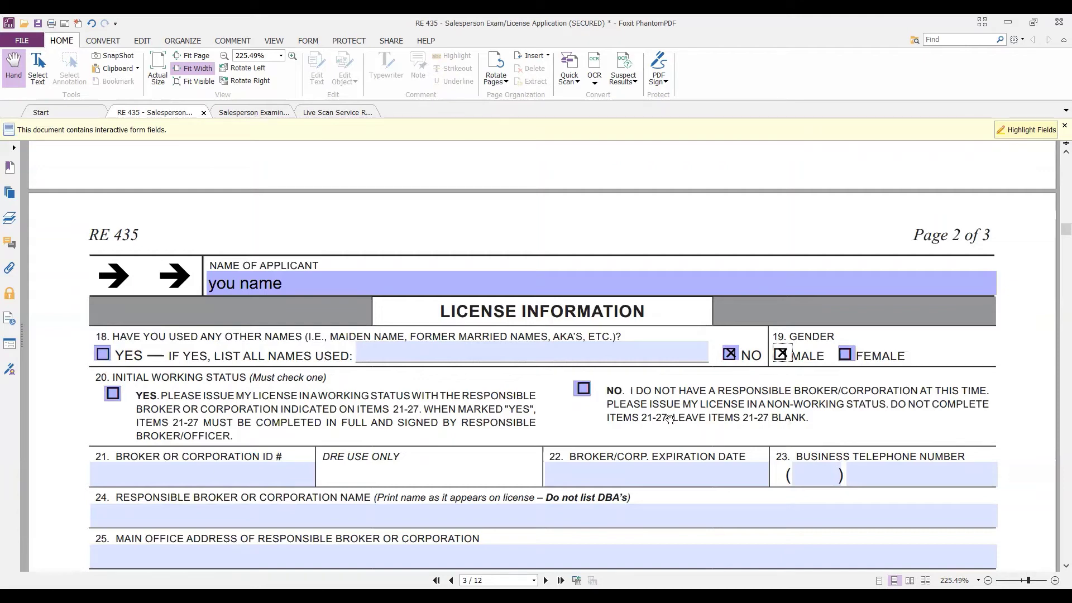
scroll(581, 433, down, 2)
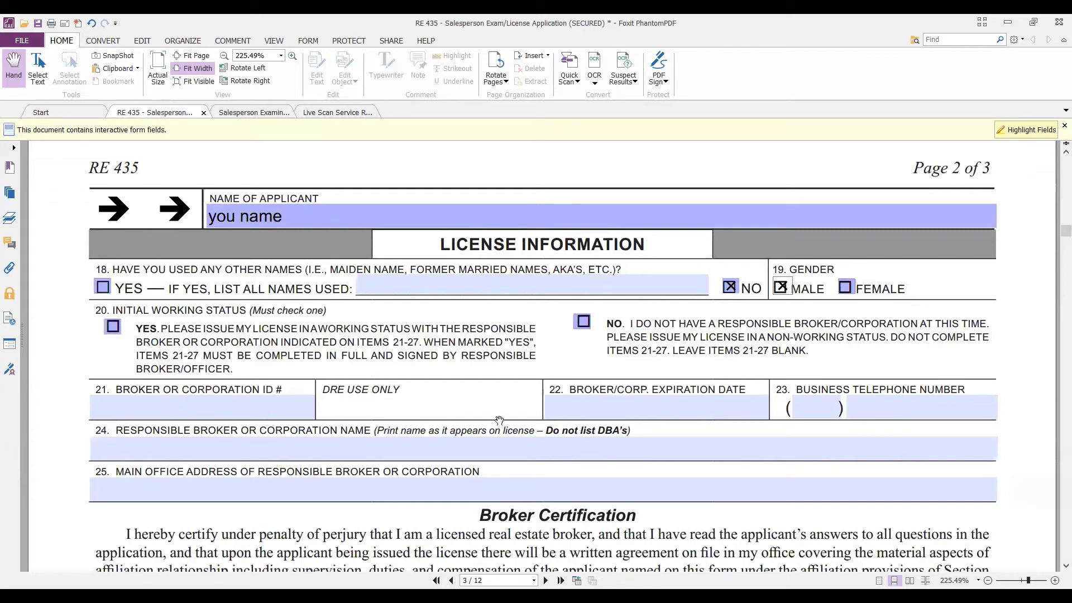
Check YES for item 20, then visit the broker ID, expiration, area code, name and address fields.
click(113, 326)
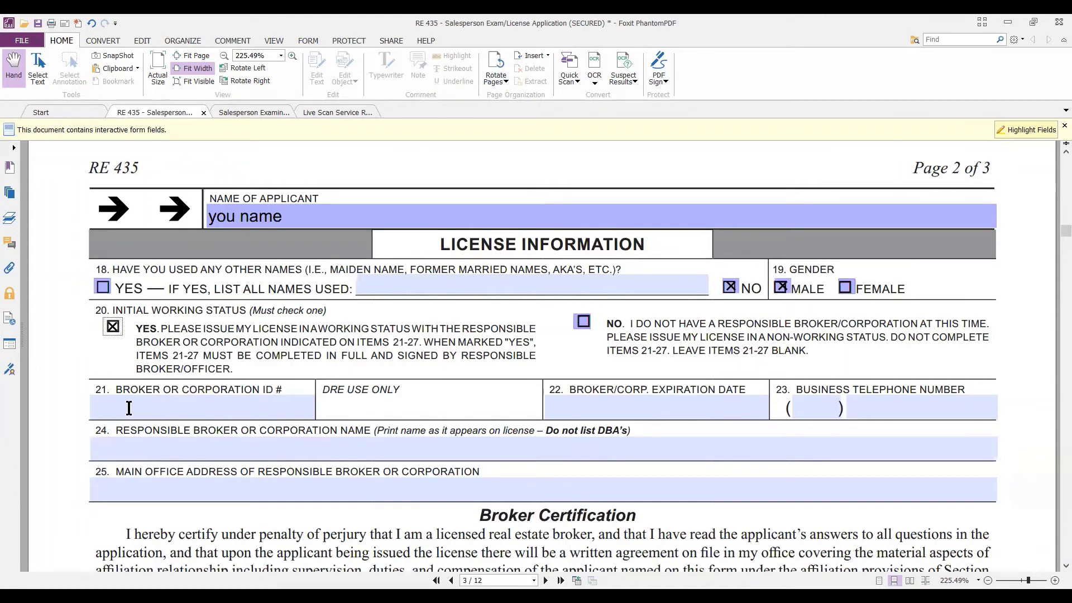
click(163, 408)
click(593, 407)
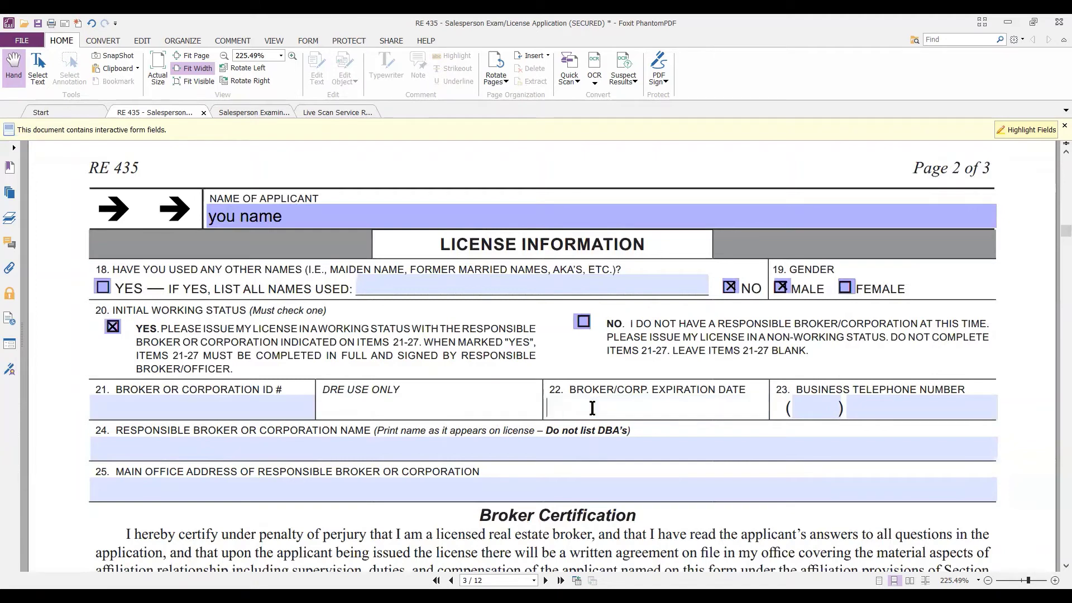
click(802, 409)
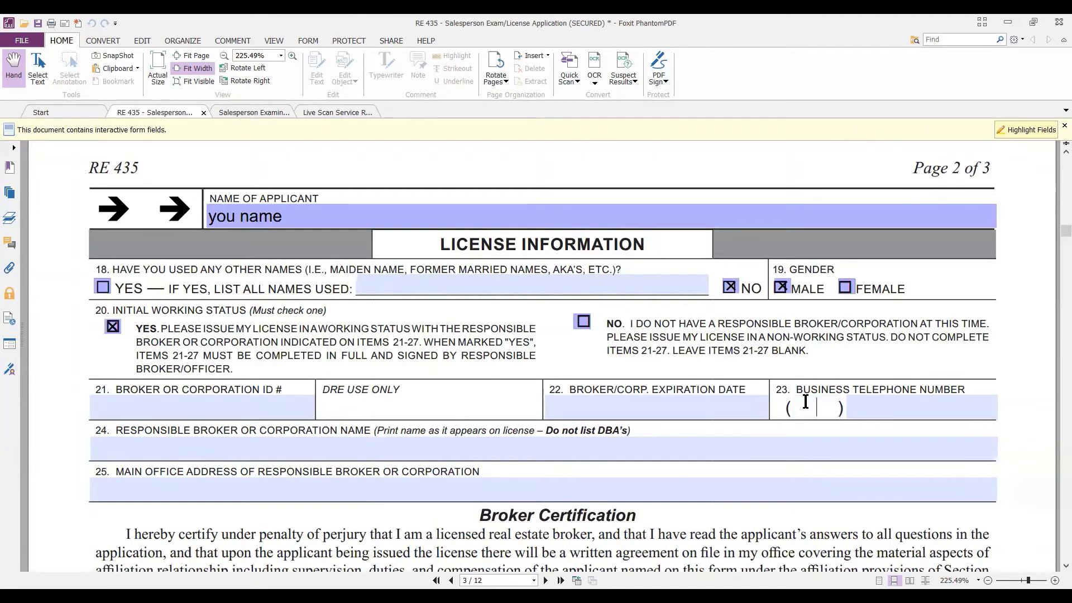
click(242, 443)
click(249, 483)
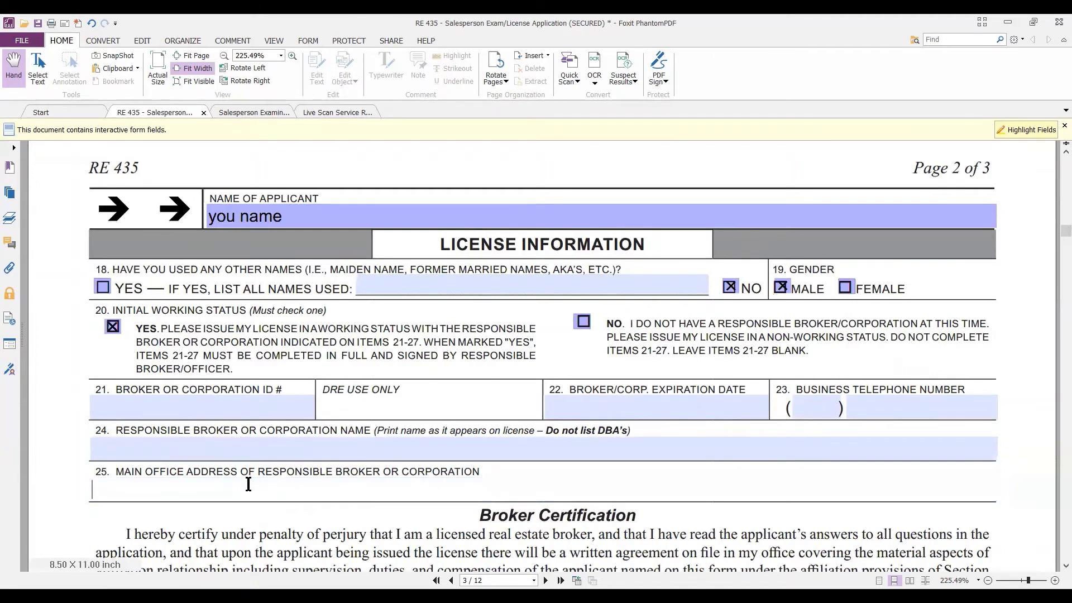
scroll(261, 473, down, 1)
scroll(261, 473, down, 2)
scroll(246, 475, down, 2)
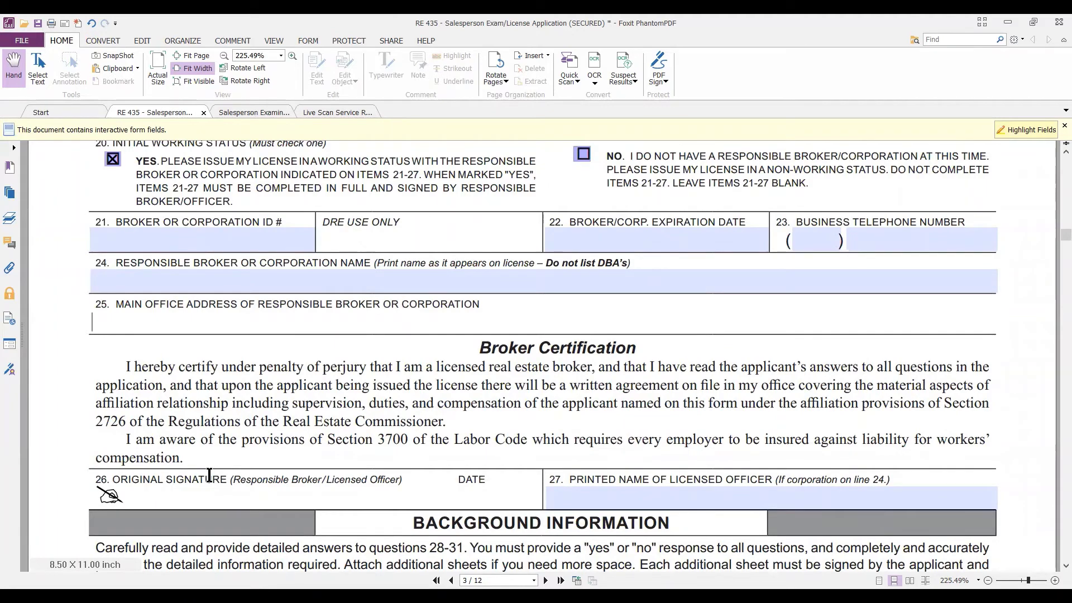
scroll(703, 491, up, 2)
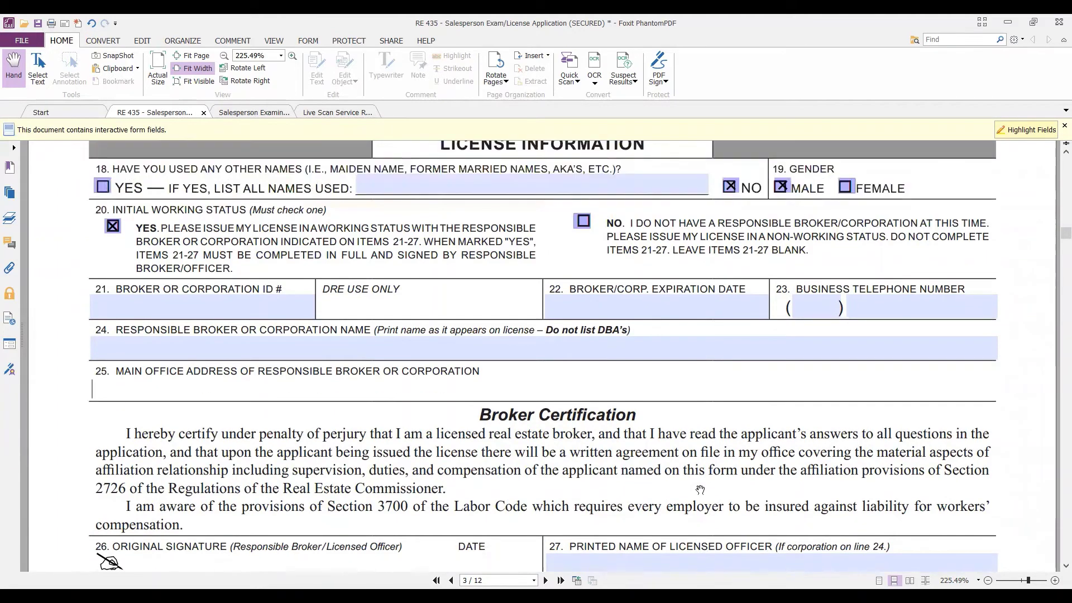
scroll(557, 481, up, 1)
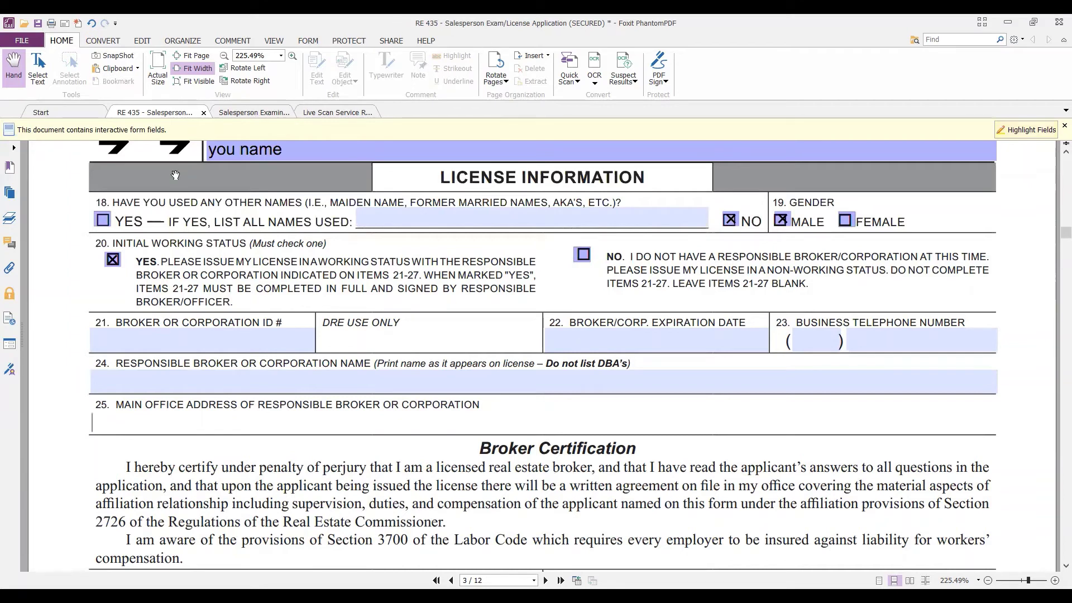
Switch item 20 from YES to NO and move down to Background Information questions 28–31.
click(119, 261)
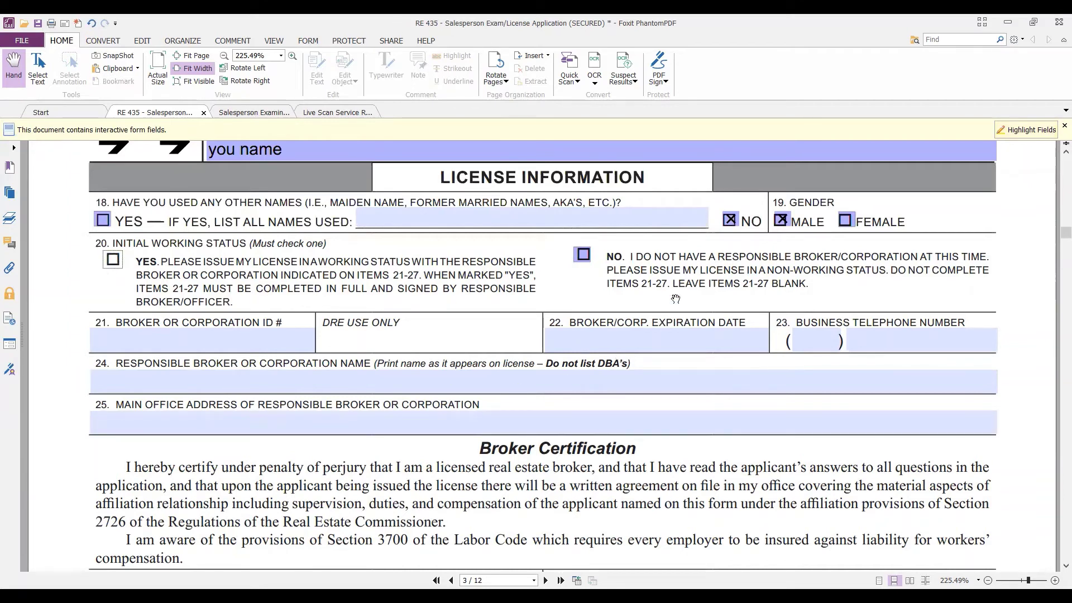
click(583, 258)
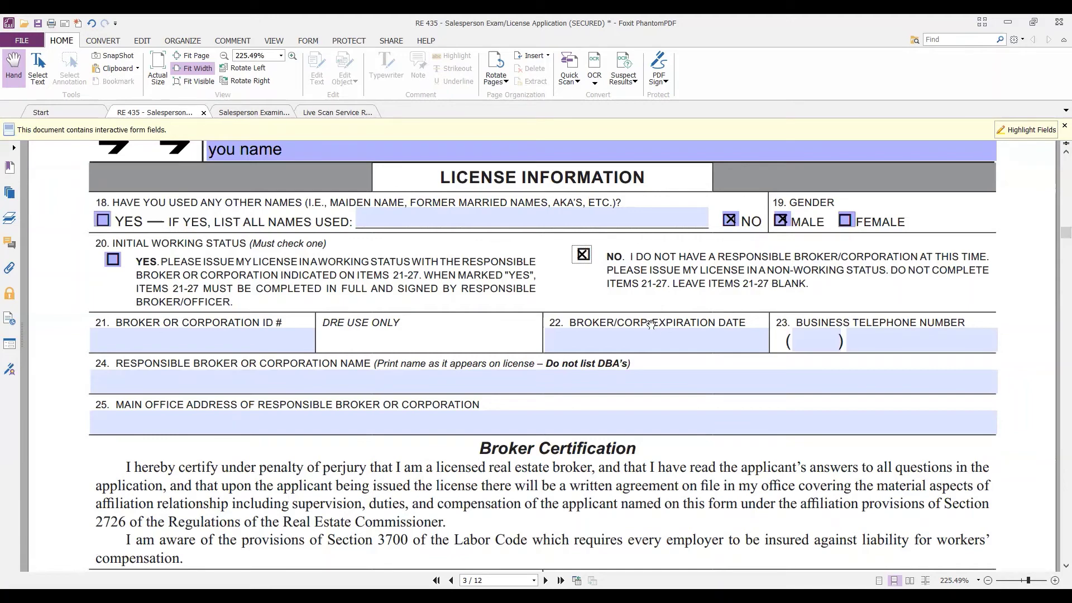
scroll(650, 318, down, 3)
scroll(653, 323, down, 4)
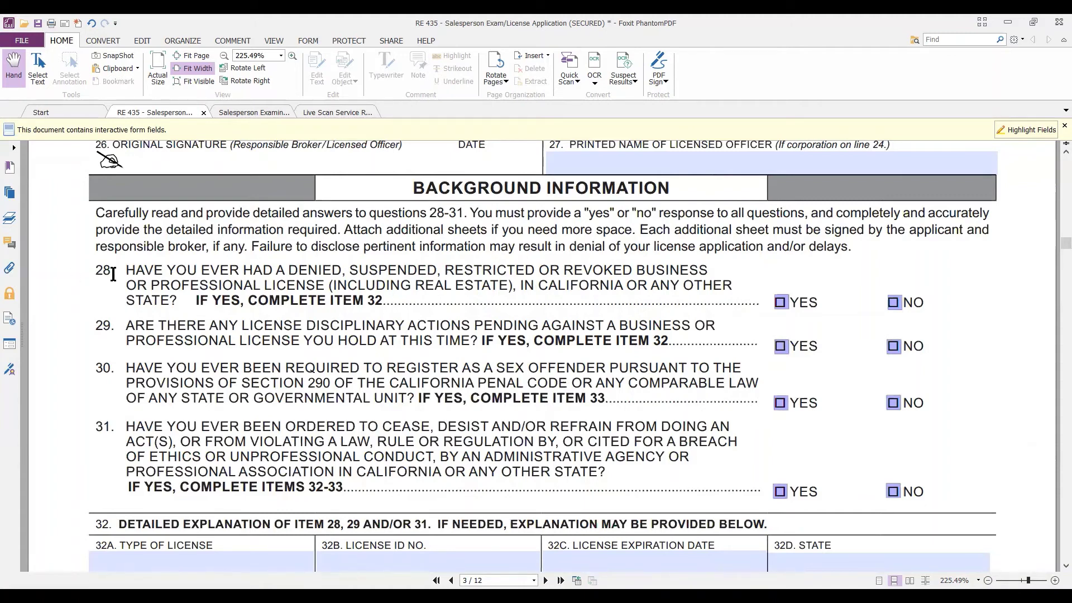
Answer NO to background questions 28, 29, 30 and 31.
click(893, 306)
click(895, 350)
click(895, 404)
scroll(372, 338, down, 2)
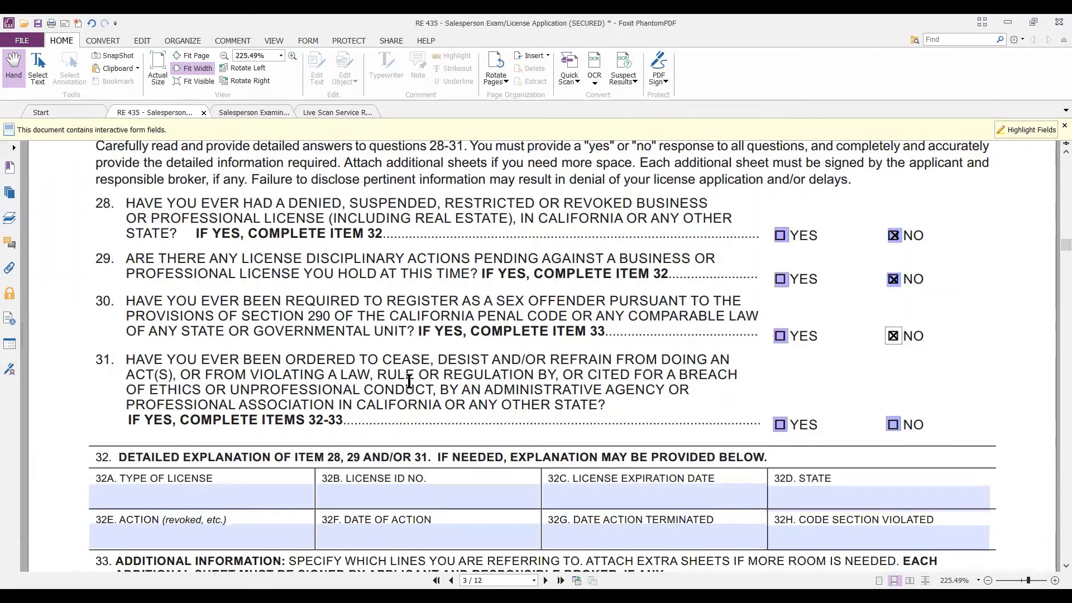
click(914, 426)
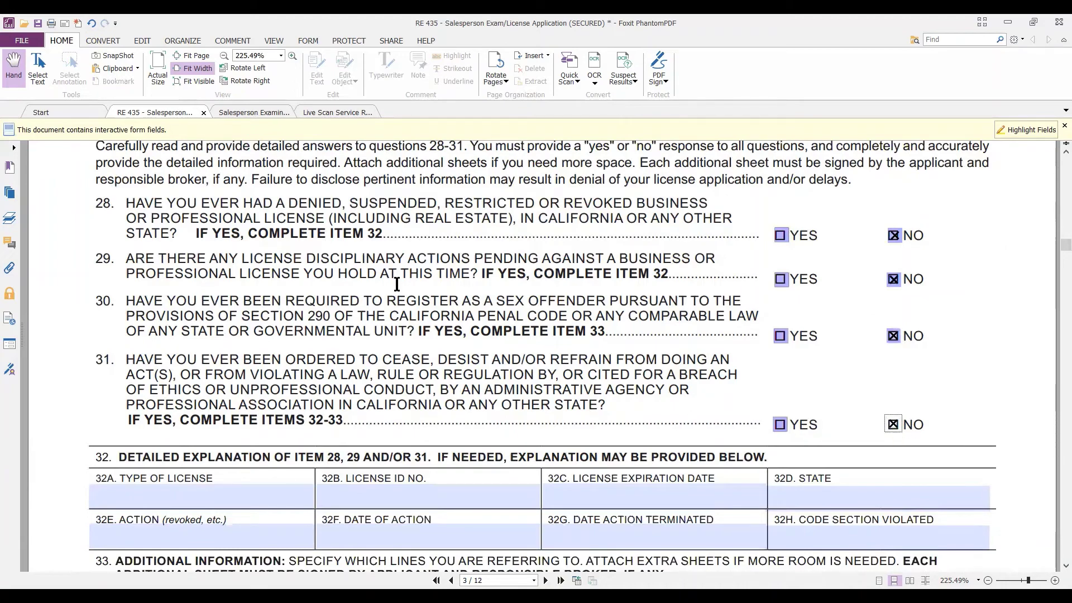
Scroll past explanation items 32 and 33 down to the certification page.
scroll(393, 285, up, 2)
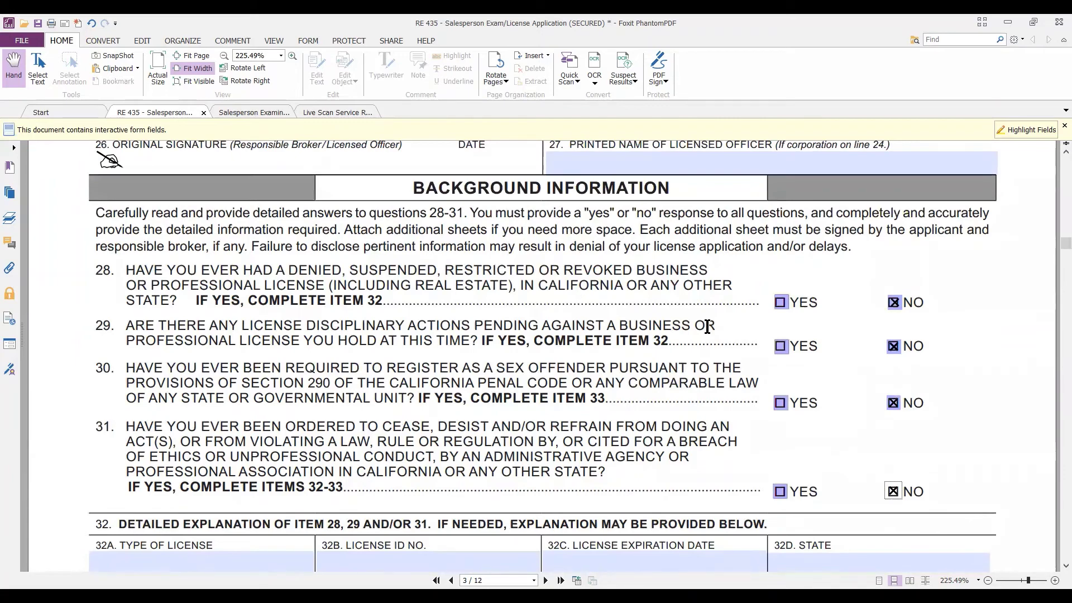
scroll(707, 327, down, 6)
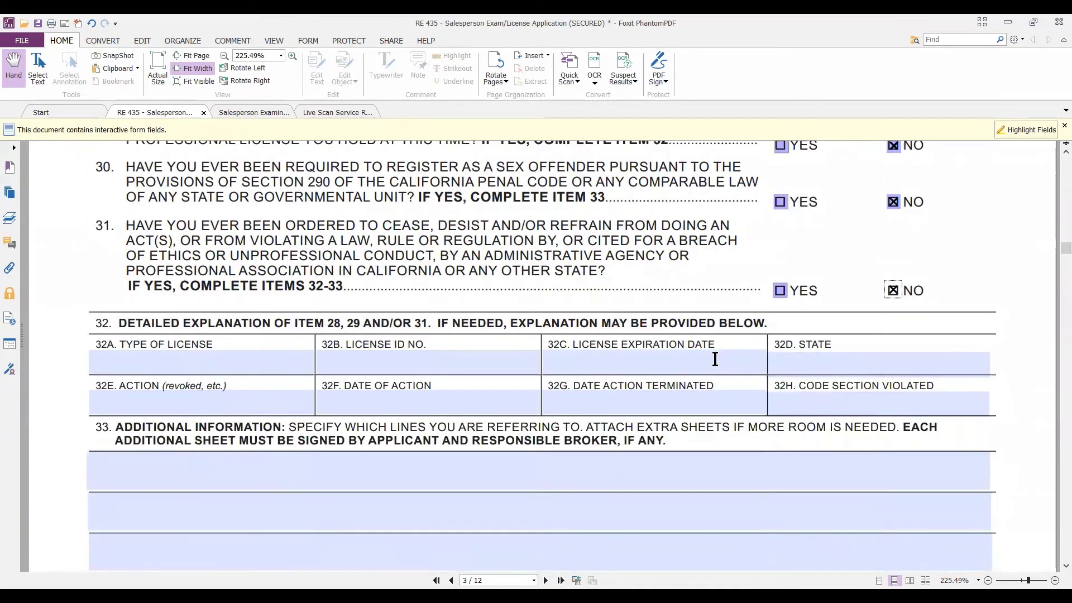
scroll(716, 368, down, 1)
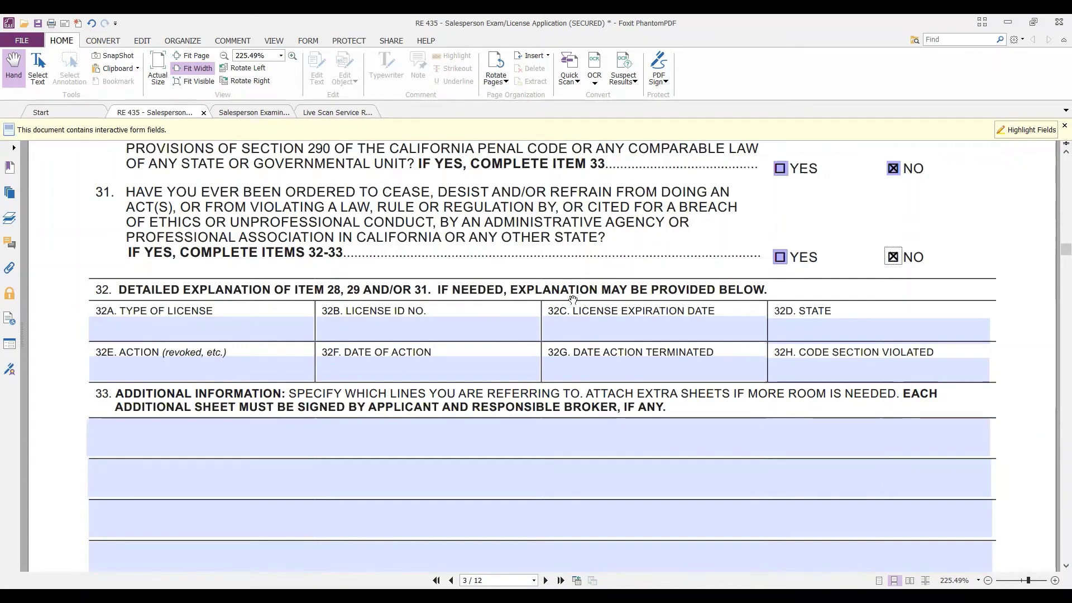
scroll(755, 260, up, 3)
scroll(756, 261, up, 2)
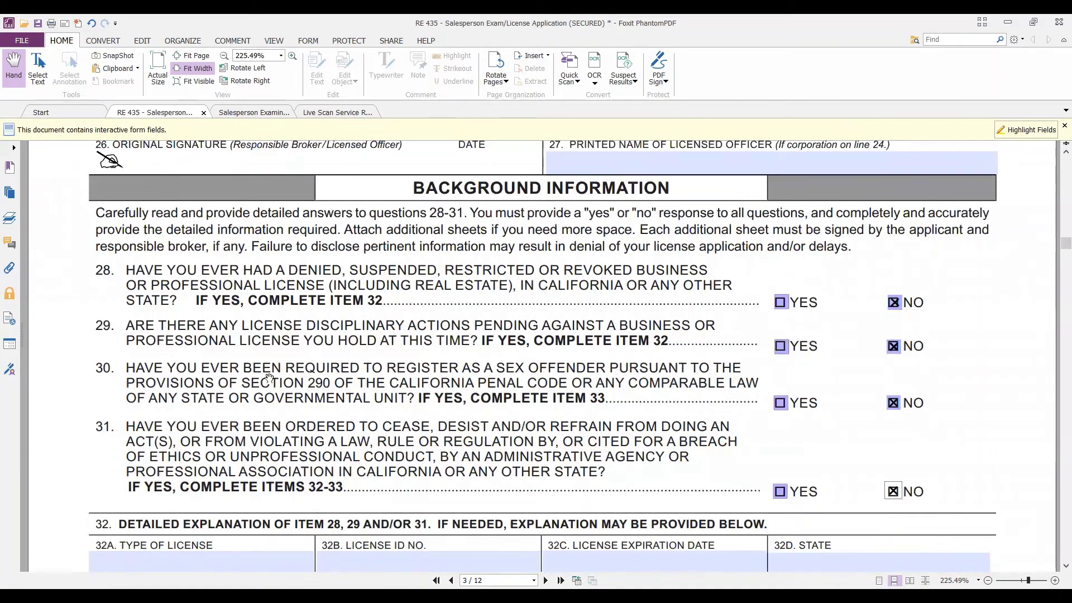
scroll(266, 381, down, 3)
scroll(275, 335, down, 2)
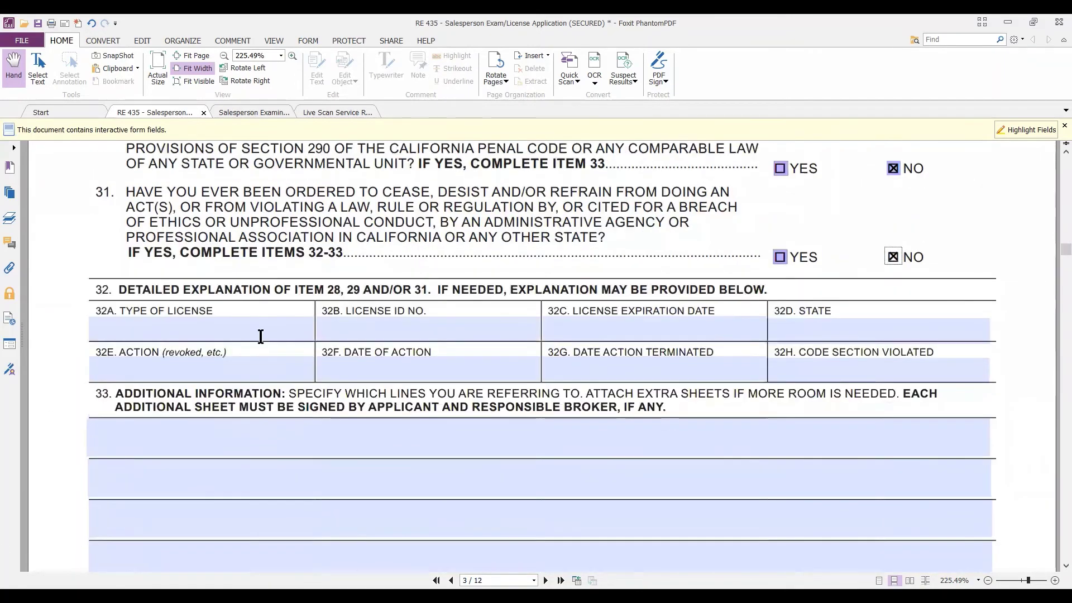
scroll(180, 277, down, 7)
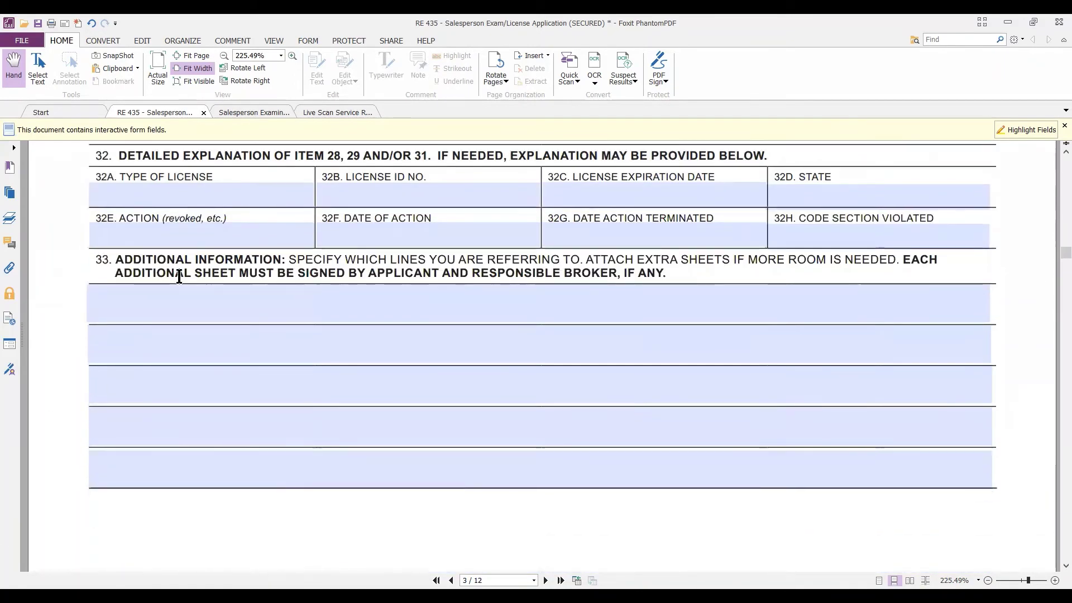
Enter 'you name' in the Name of Applicant field using the autocomplete suggestion.
click(262, 406)
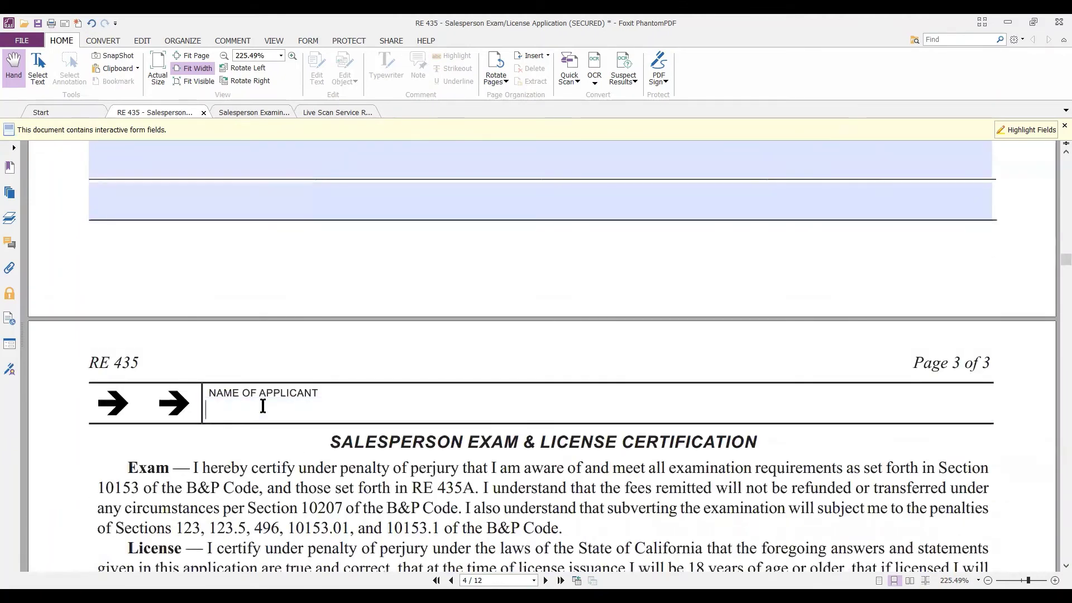
text(you n)
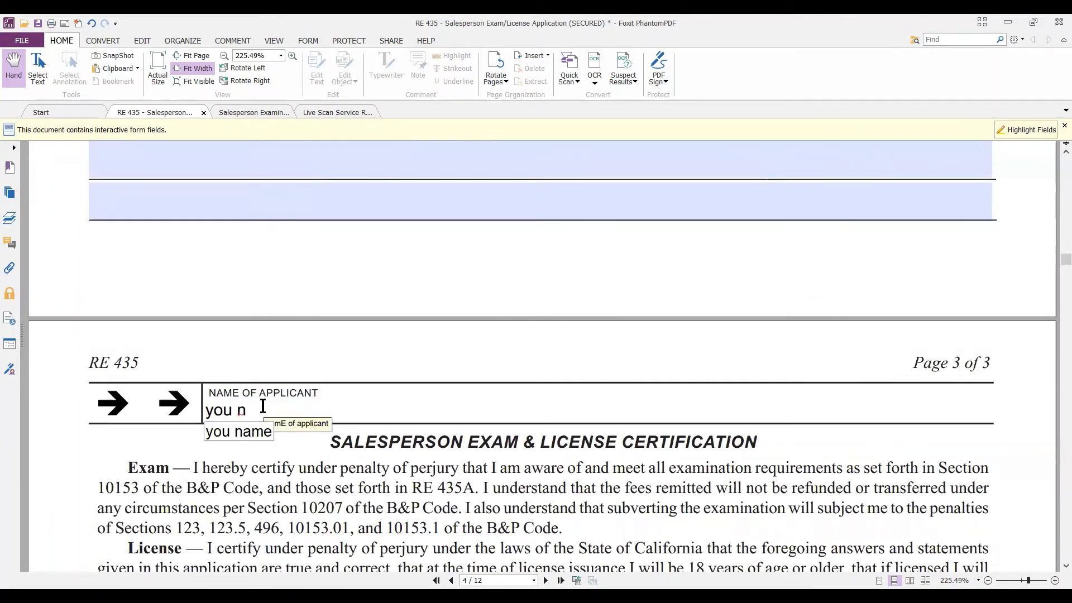
click(245, 431)
scroll(341, 392, down, 3)
scroll(341, 392, down, 1)
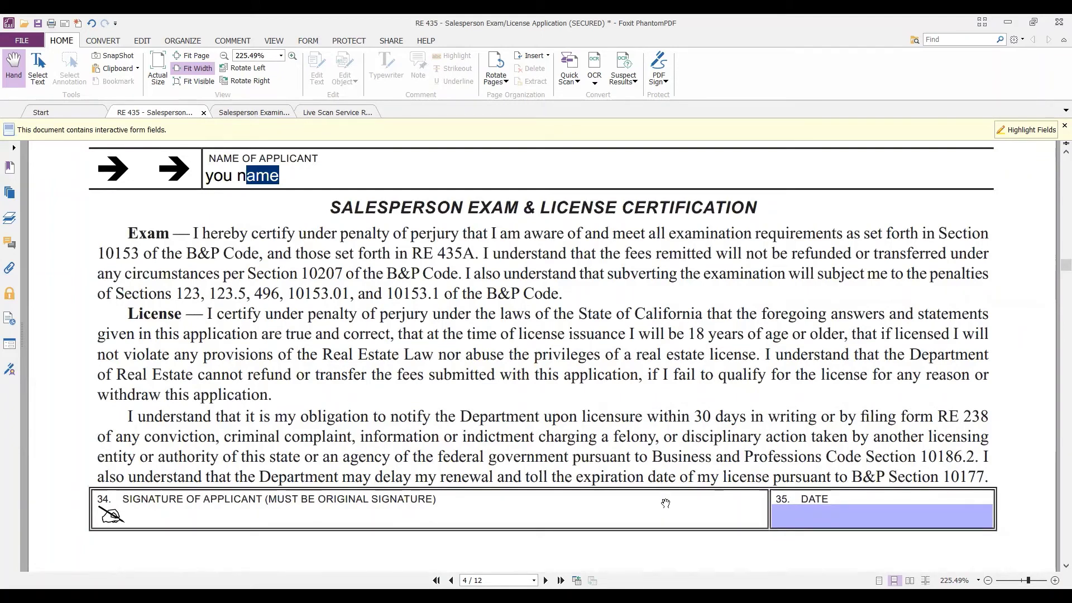
Scroll through the RE 435A instructions to page 7's payment methods and Mail To section.
scroll(468, 506, down, 3)
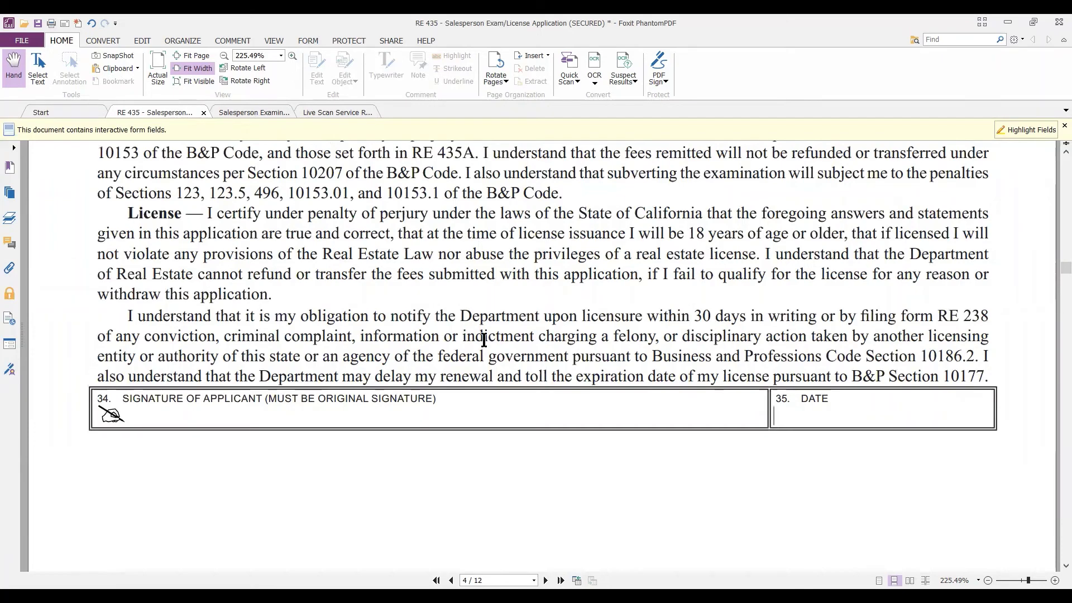
scroll(484, 345, down, 6)
scroll(484, 345, down, 12)
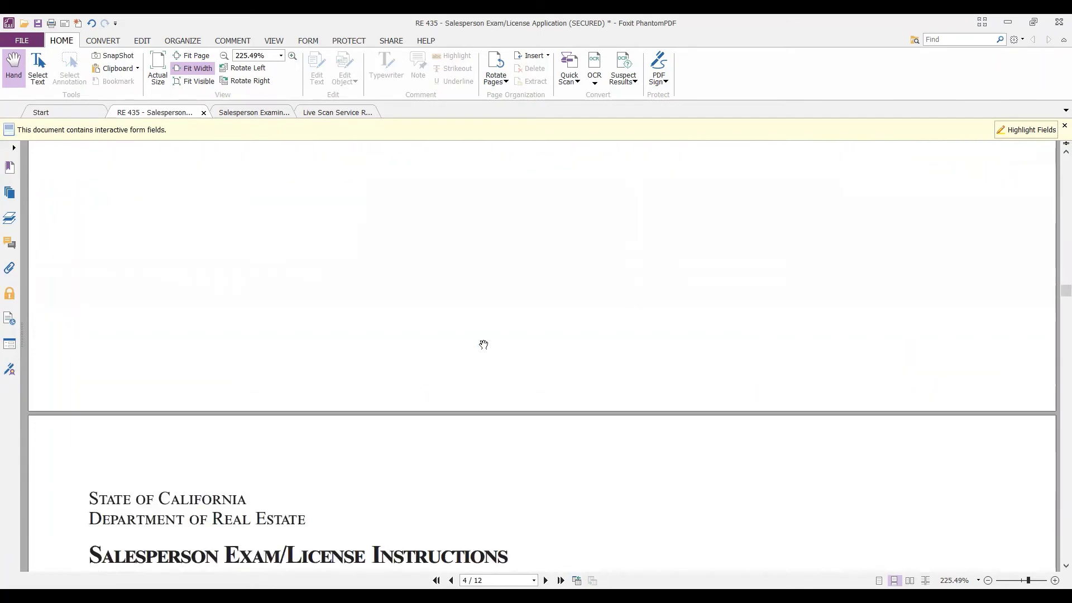
scroll(483, 340, down, 4)
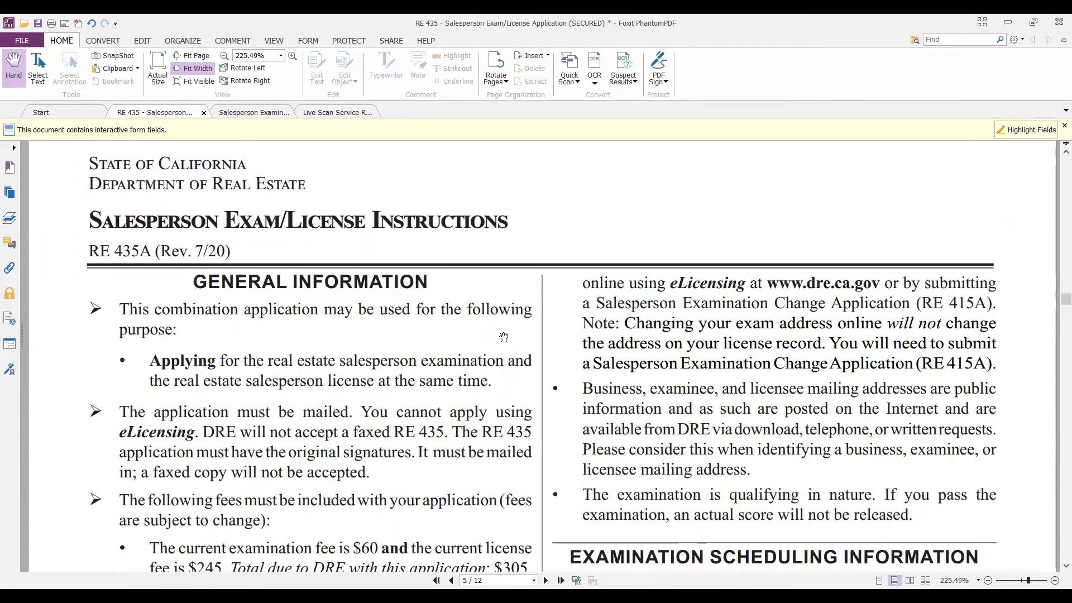
scroll(520, 313, down, 6)
scroll(520, 313, down, 3)
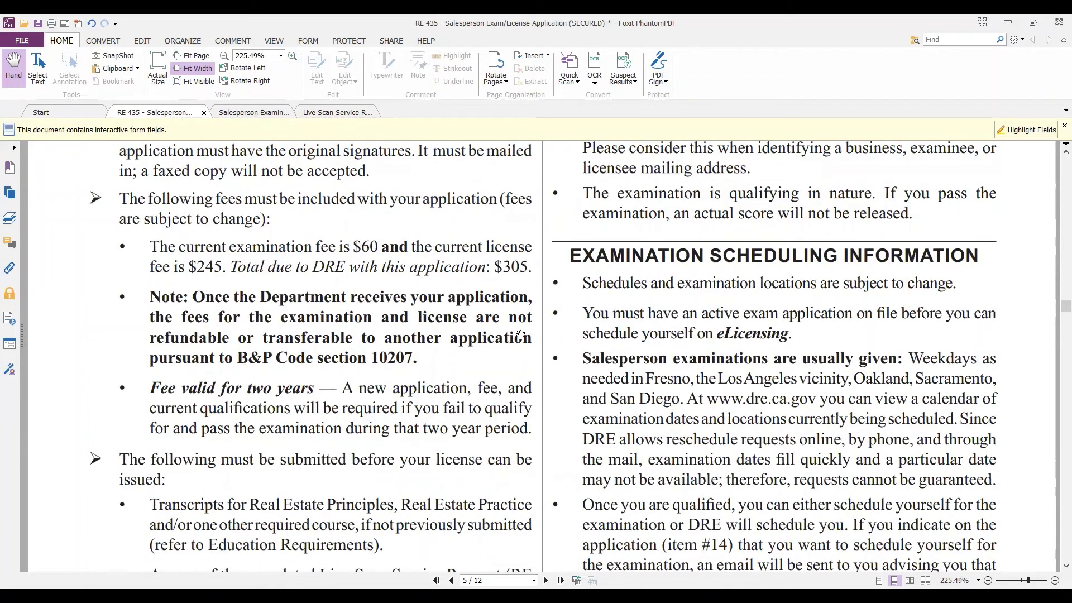
scroll(520, 331, down, 7)
scroll(520, 331, down, 19)
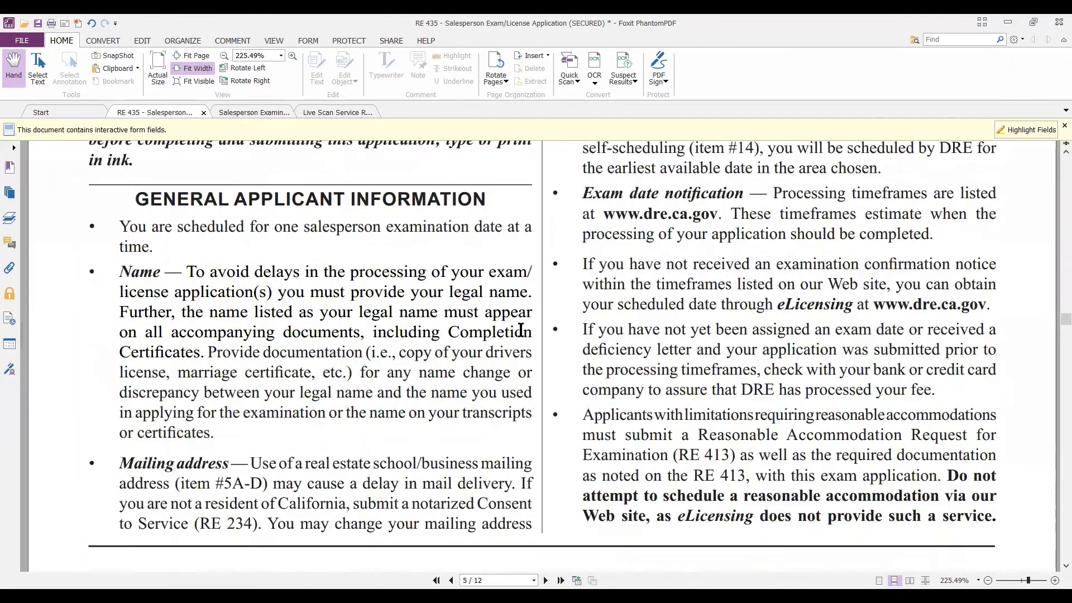
scroll(521, 330, down, 5)
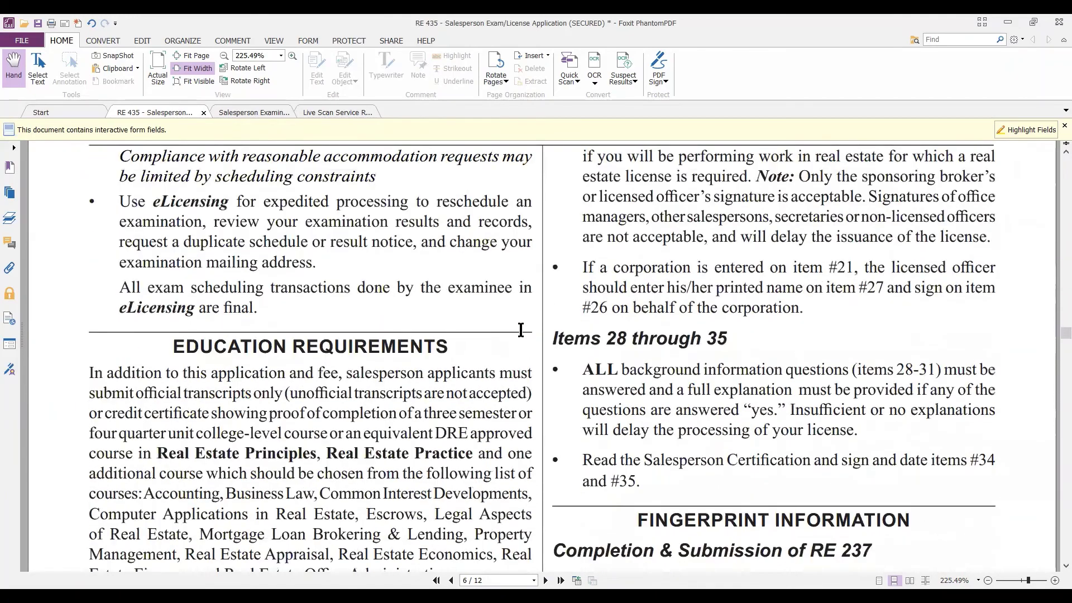
scroll(520, 330, down, 3)
scroll(442, 290, down, 4)
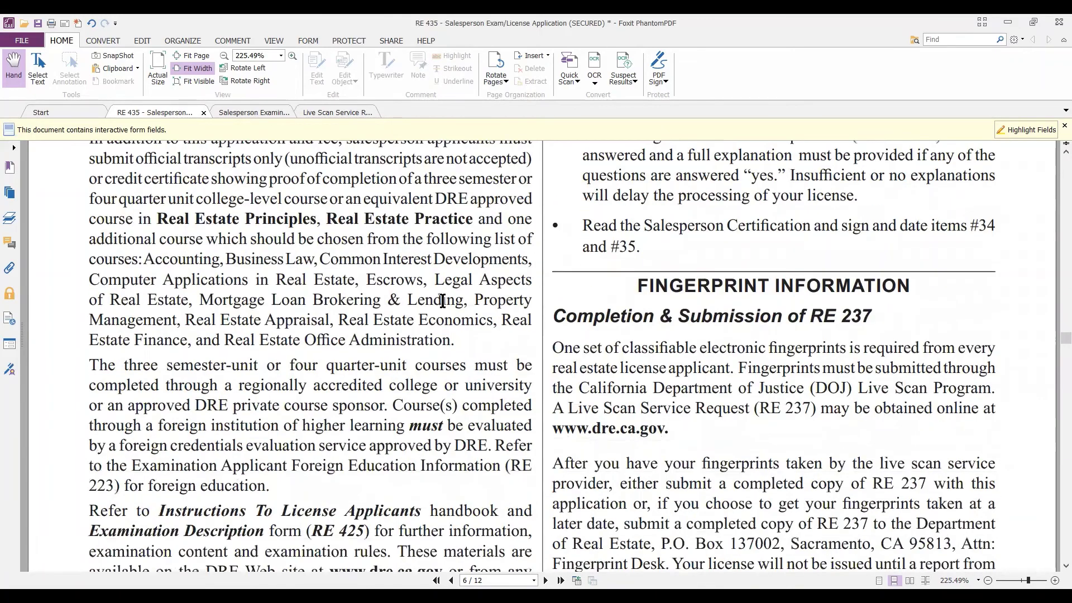
scroll(389, 314, down, 4)
scroll(389, 315, down, 15)
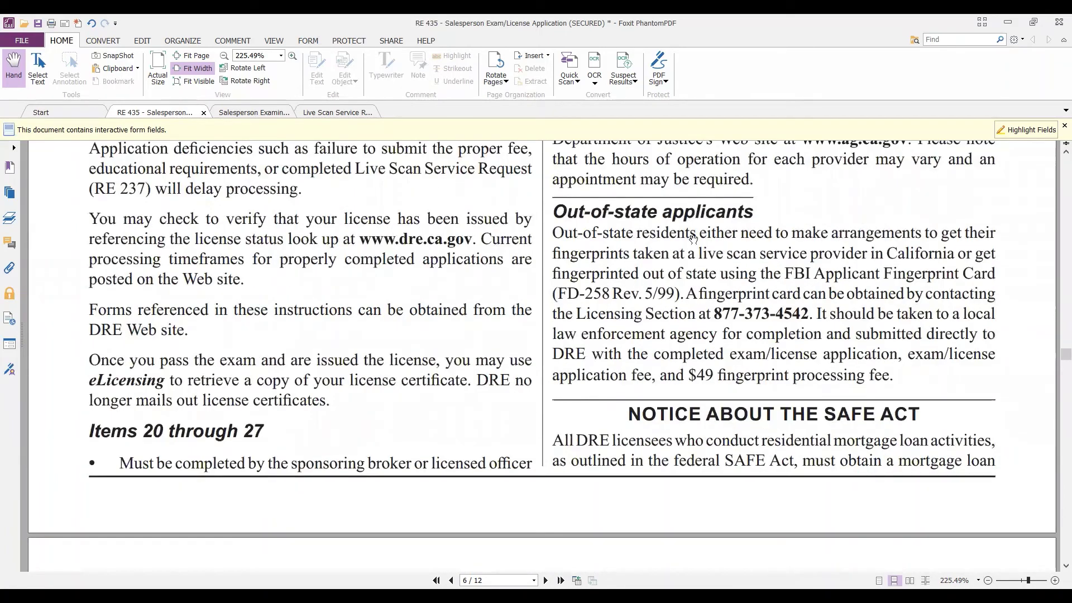
scroll(758, 296, down, 10)
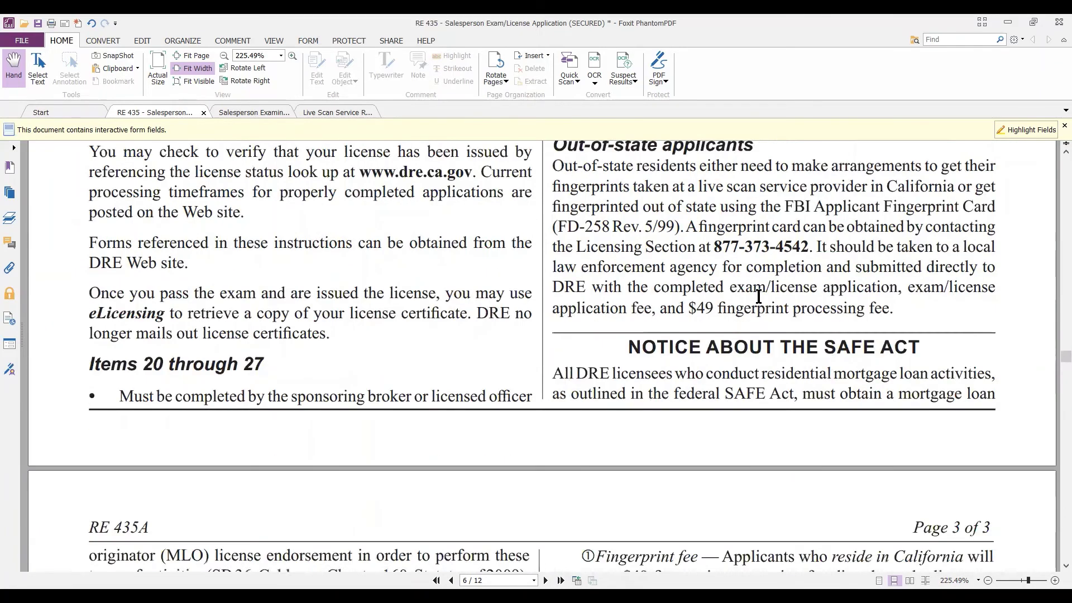
scroll(758, 296, down, 9)
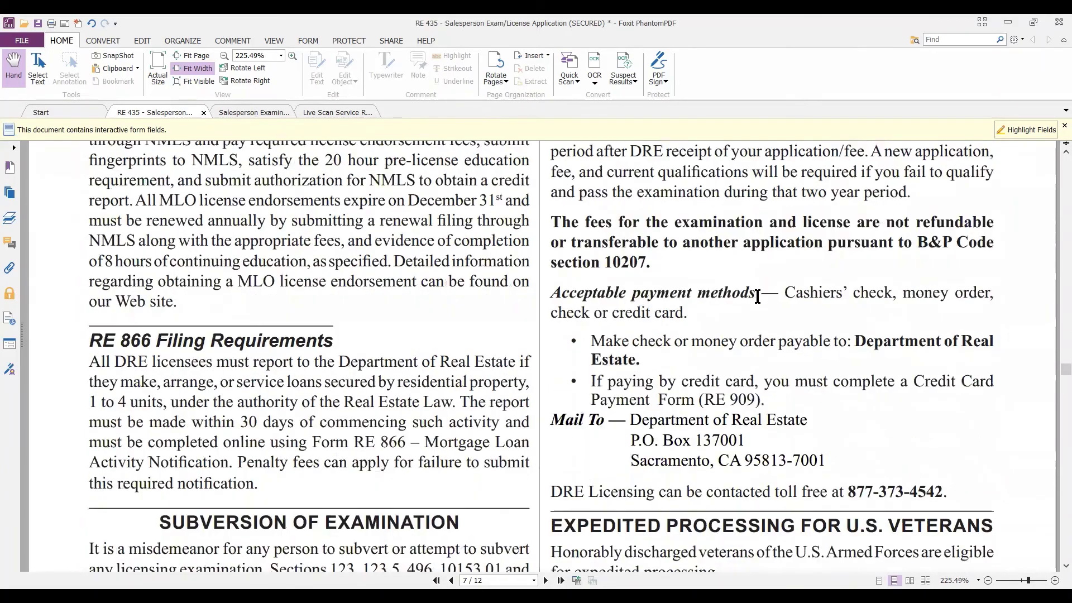
scroll(758, 296, up, 1)
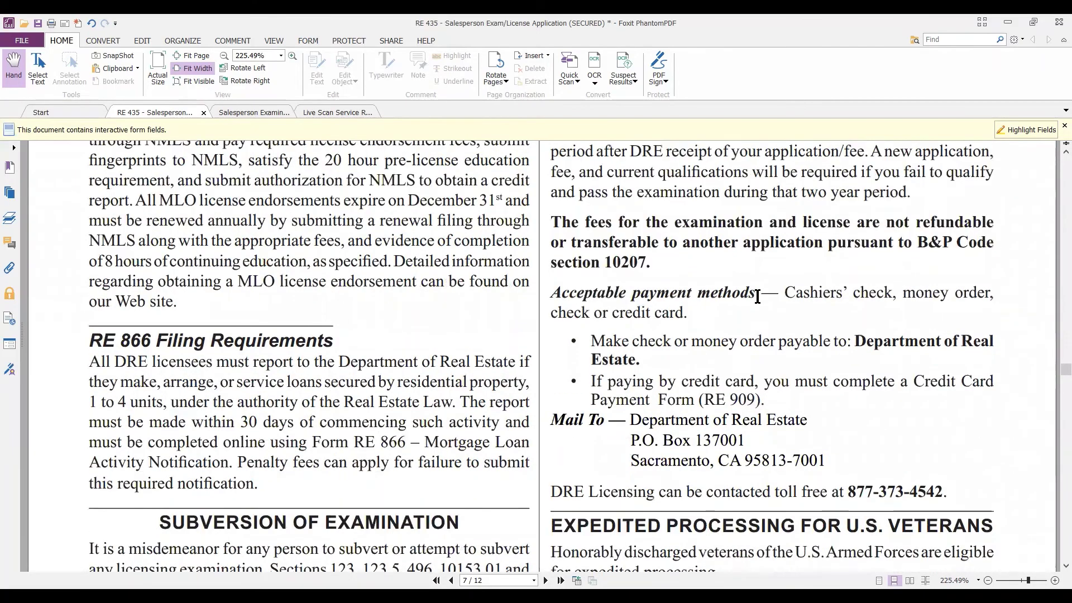
scroll(691, 333, down, 2)
scroll(739, 335, up, 1)
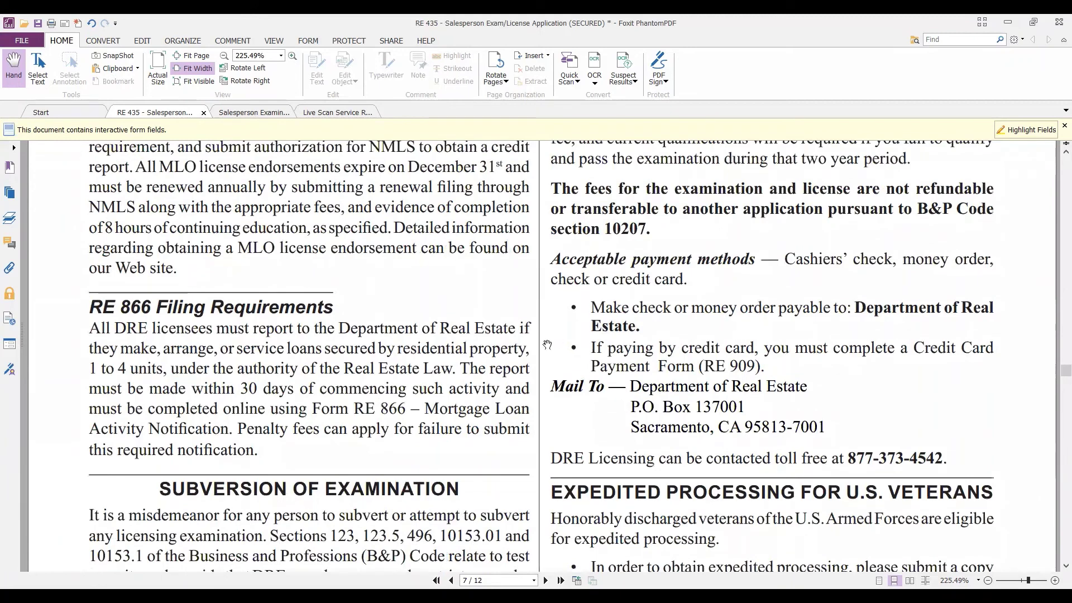
Select the Mail To address lines, then the Acceptable payment methods paragraph with both bullets.
drag(554, 389, 830, 423)
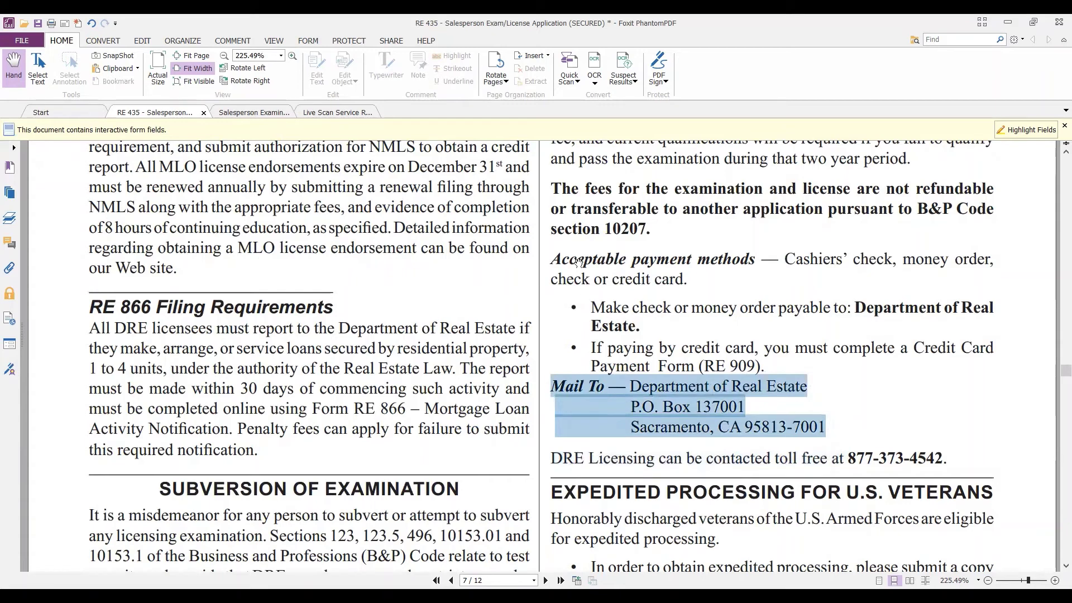
drag(550, 260, 803, 365)
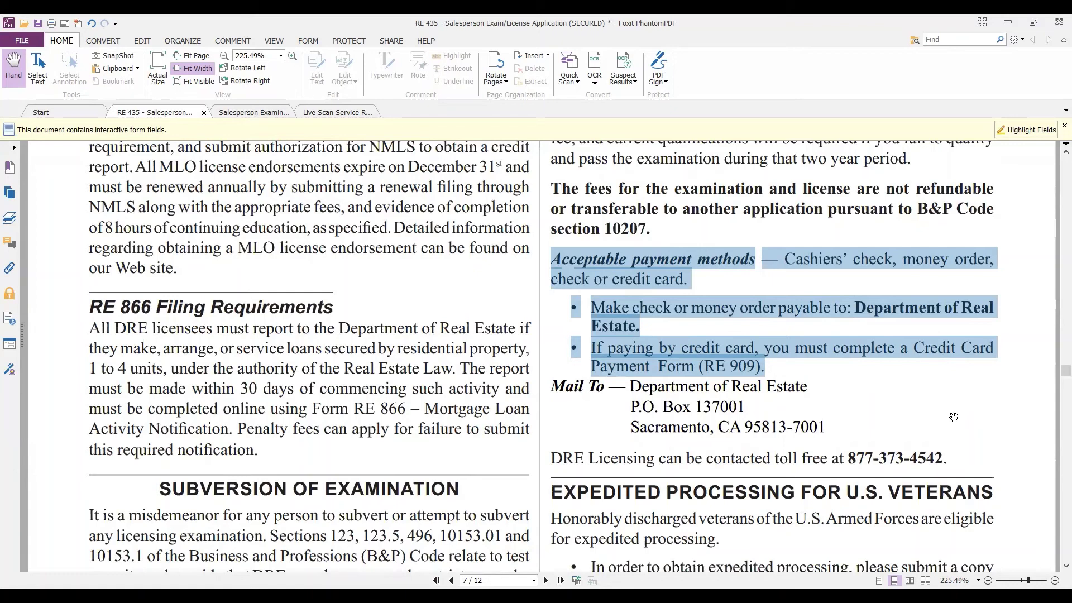
Scroll past the Fees section to page 8's RE 237 Live Scan Service Request form.
scroll(692, 418, down, 5)
scroll(671, 357, down, 4)
scroll(670, 357, up, 1)
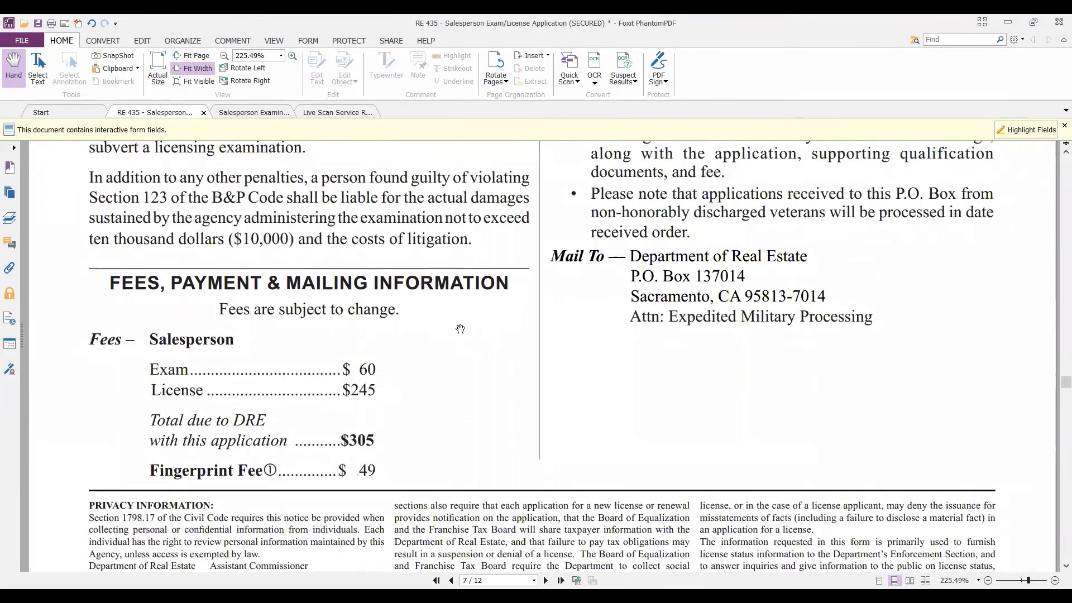
scroll(460, 326, up, 3)
scroll(460, 326, down, 5)
scroll(460, 325, down, 9)
scroll(460, 325, up, 3)
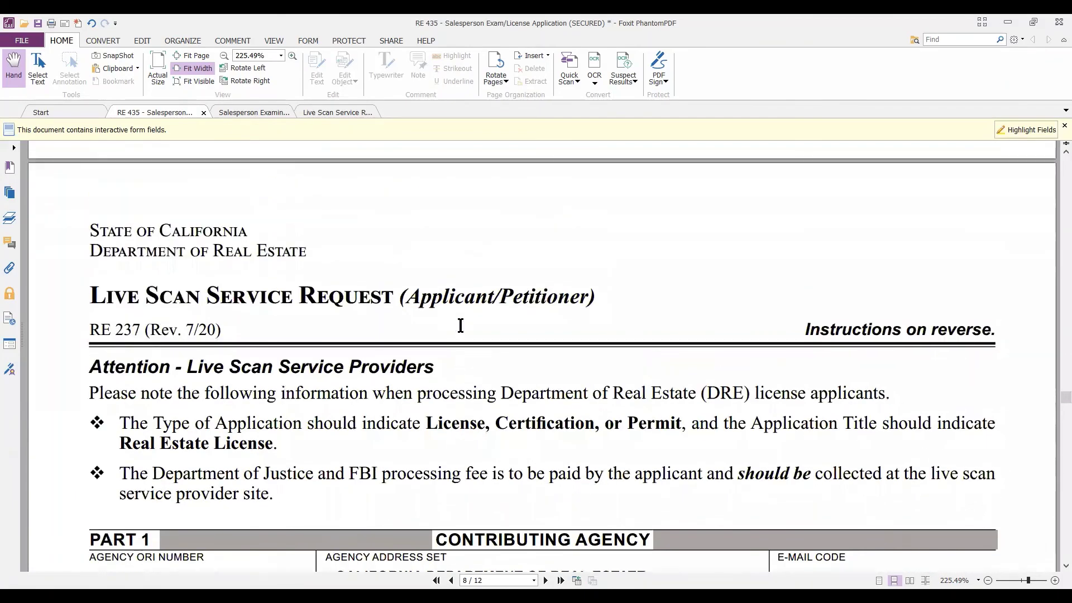
scroll(460, 325, down, 2)
scroll(460, 325, down, 2)
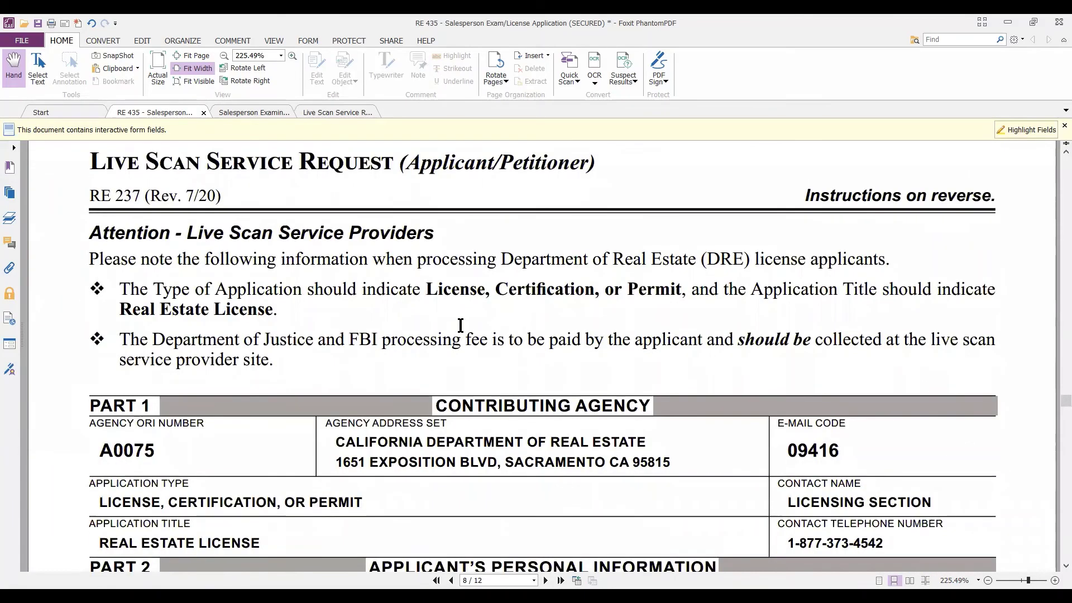
scroll(460, 325, up, 2)
scroll(459, 325, down, 1)
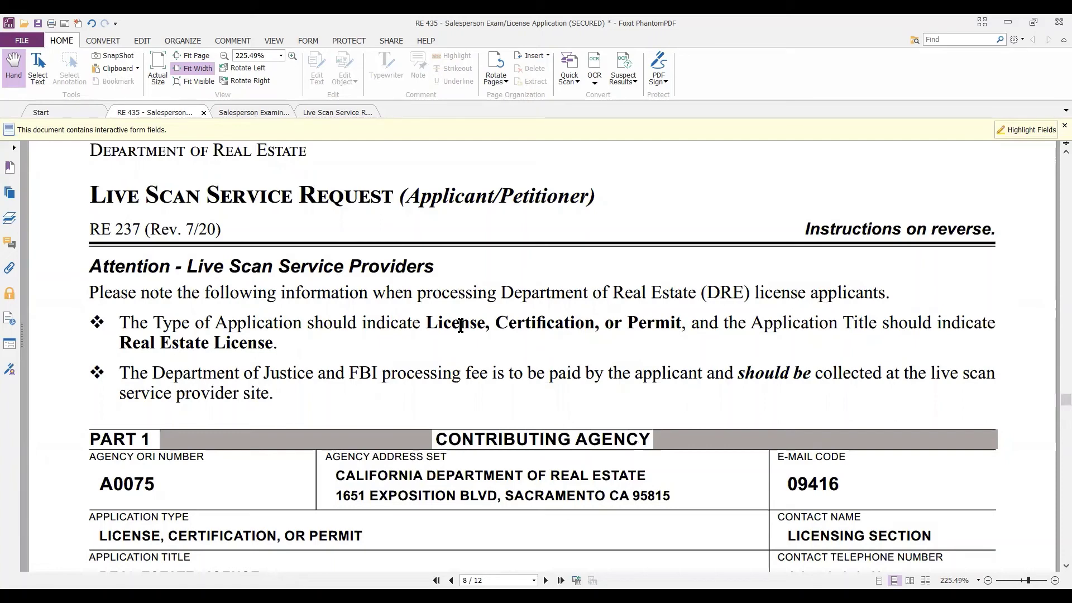
scroll(325, 315, down, 1)
scroll(325, 314, up, 1)
Check the Live Scan Applicant Name, Former Name/AKA and Date of Birth fields.
scroll(380, 319, down, 5)
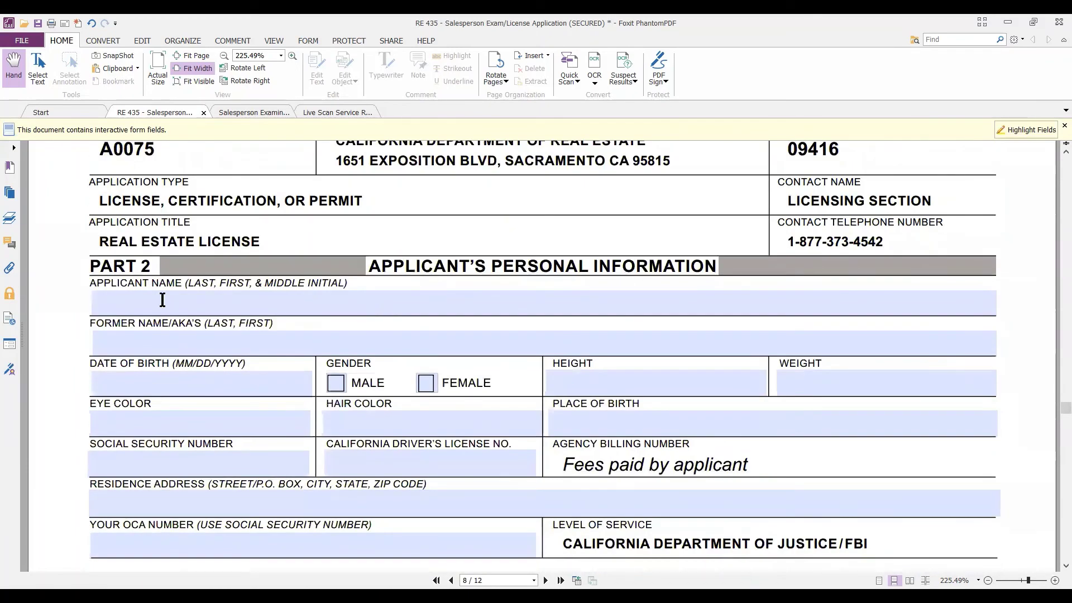
click(122, 308)
click(124, 338)
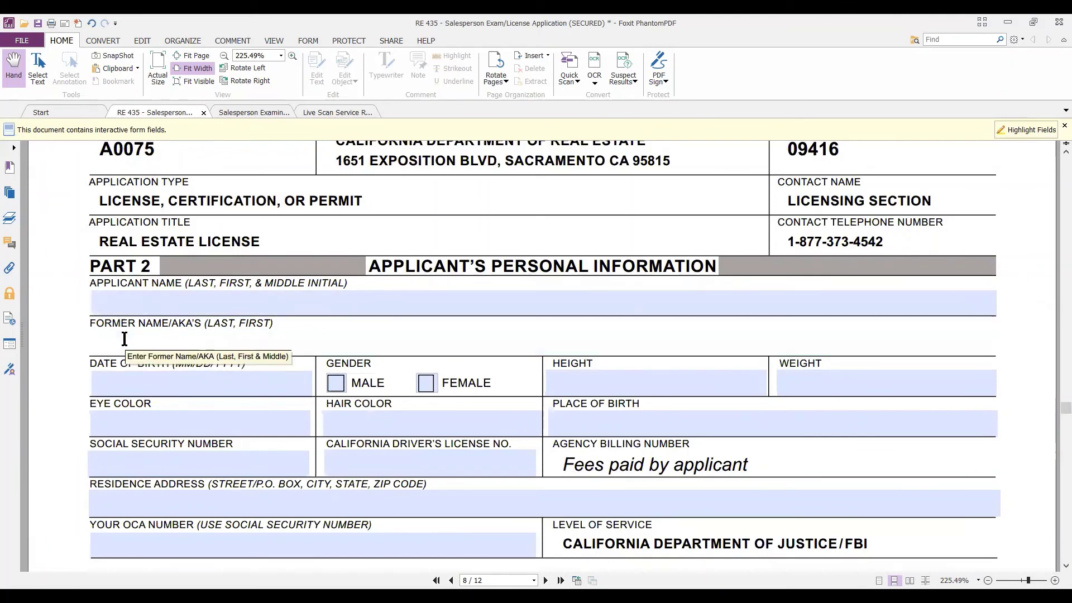
click(164, 387)
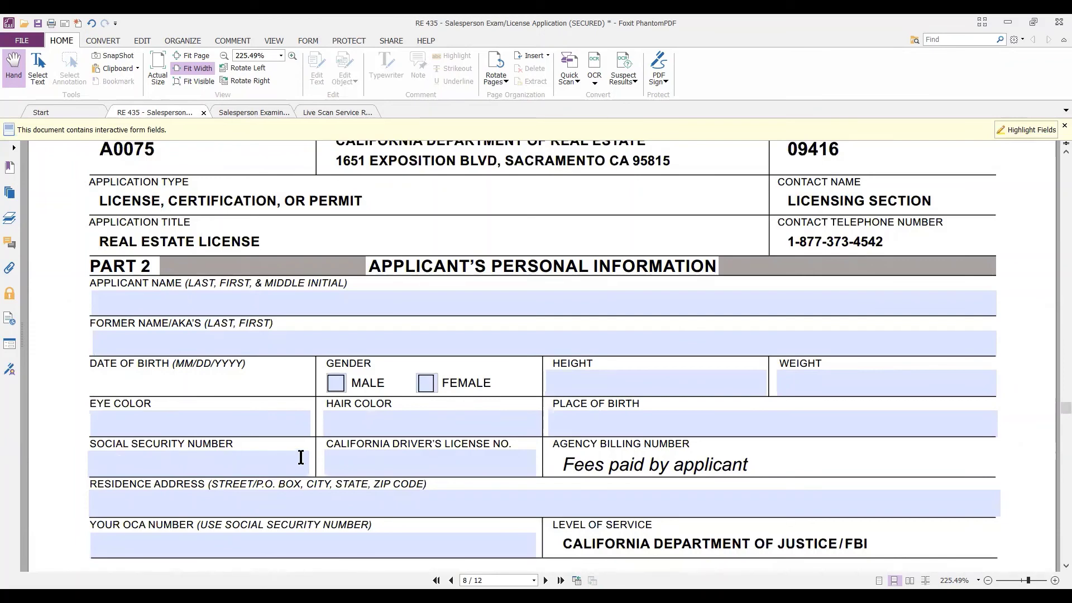
Scroll through Parts 3 and 4 to the start of the Applicant Instructions page.
scroll(393, 461, down, 1)
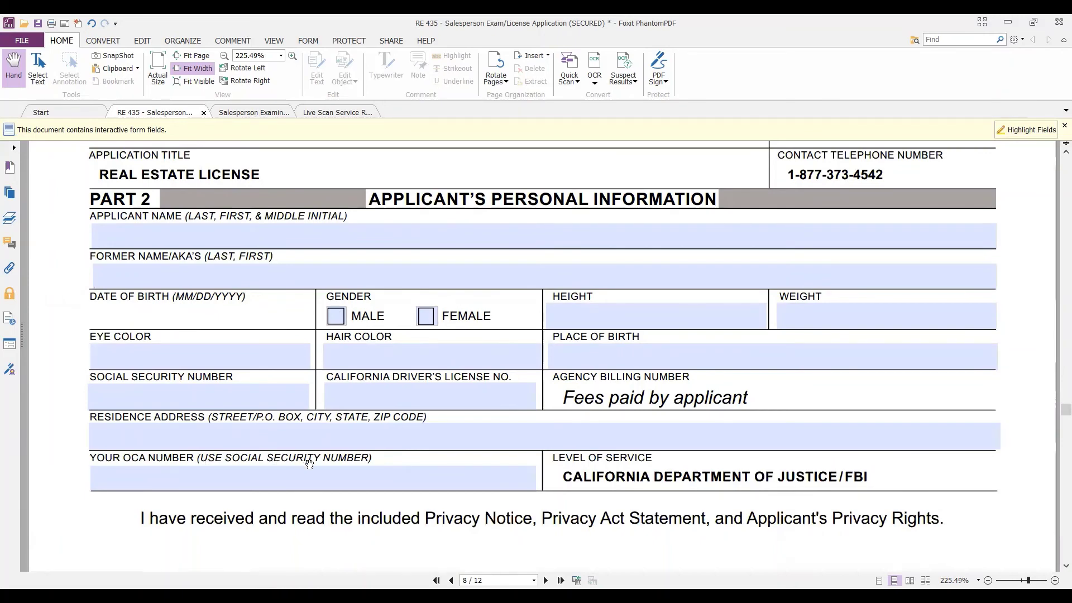
scroll(377, 467, down, 3)
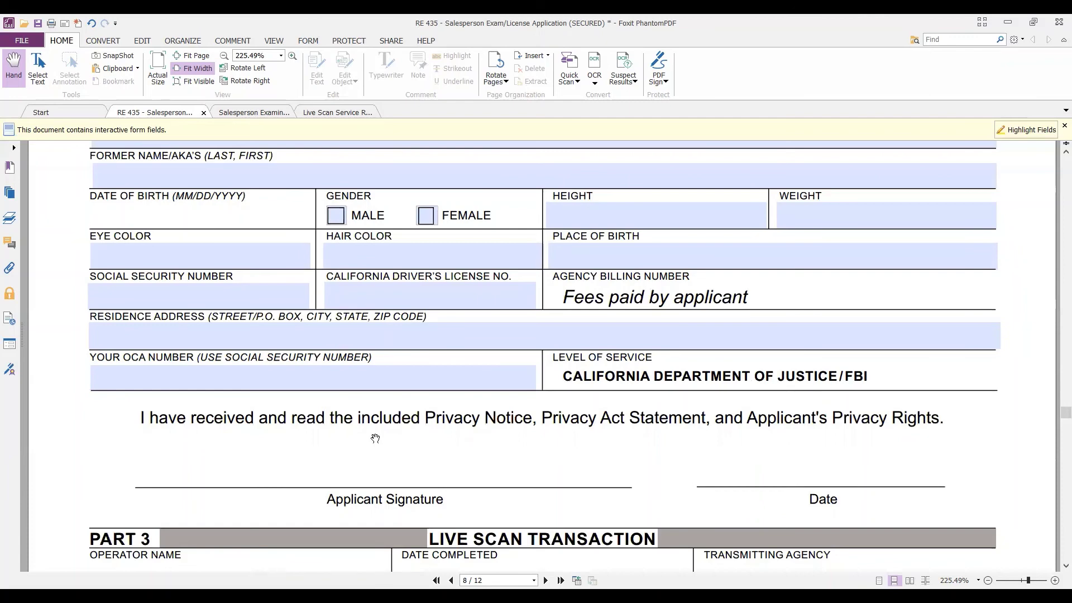
scroll(348, 404, down, 3)
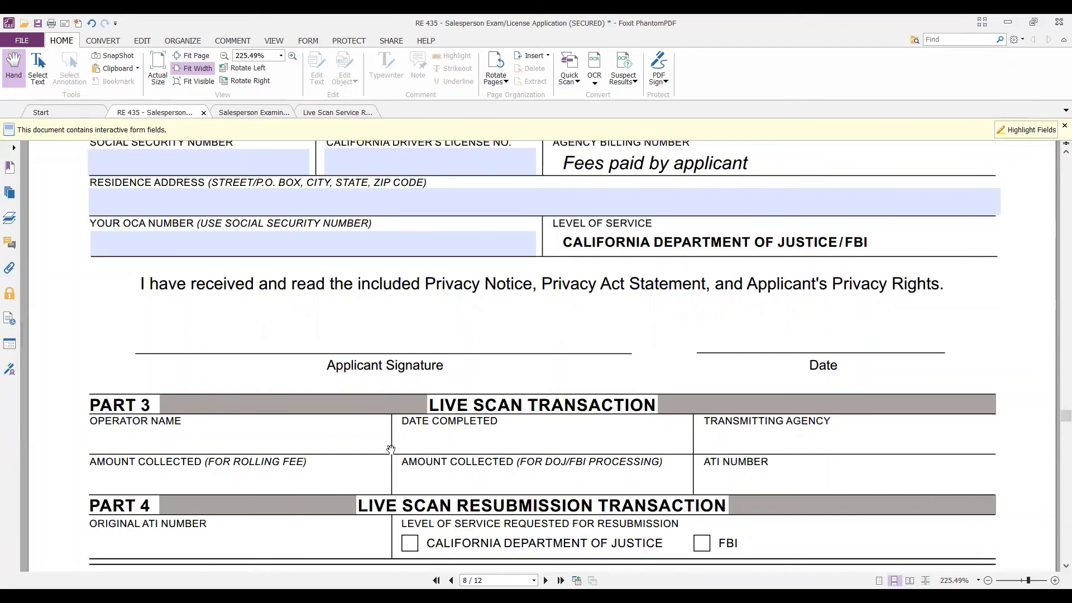
scroll(458, 418, down, 5)
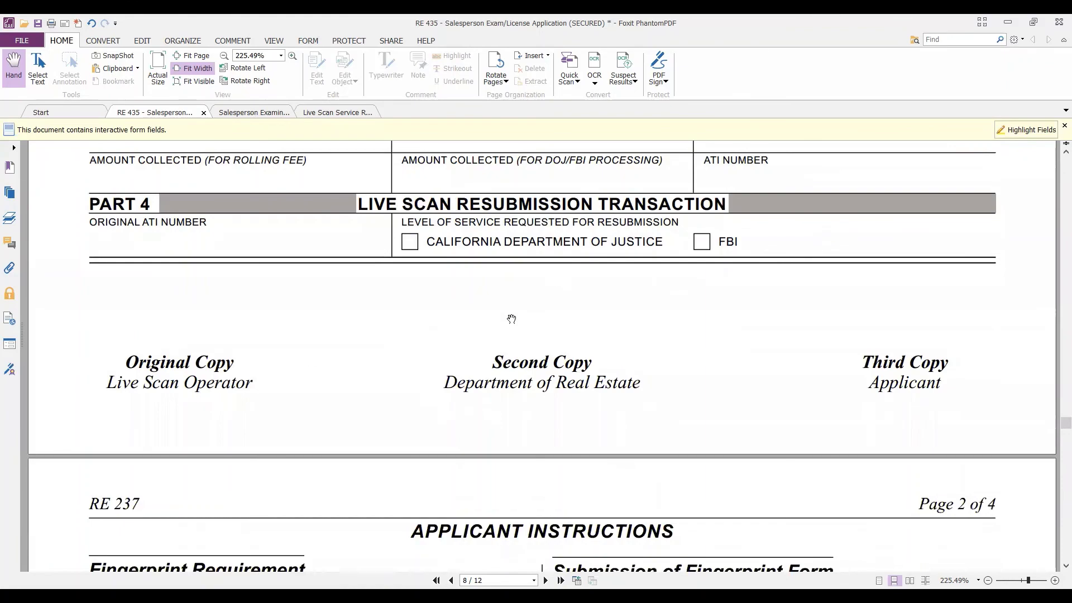
scroll(498, 301, down, 5)
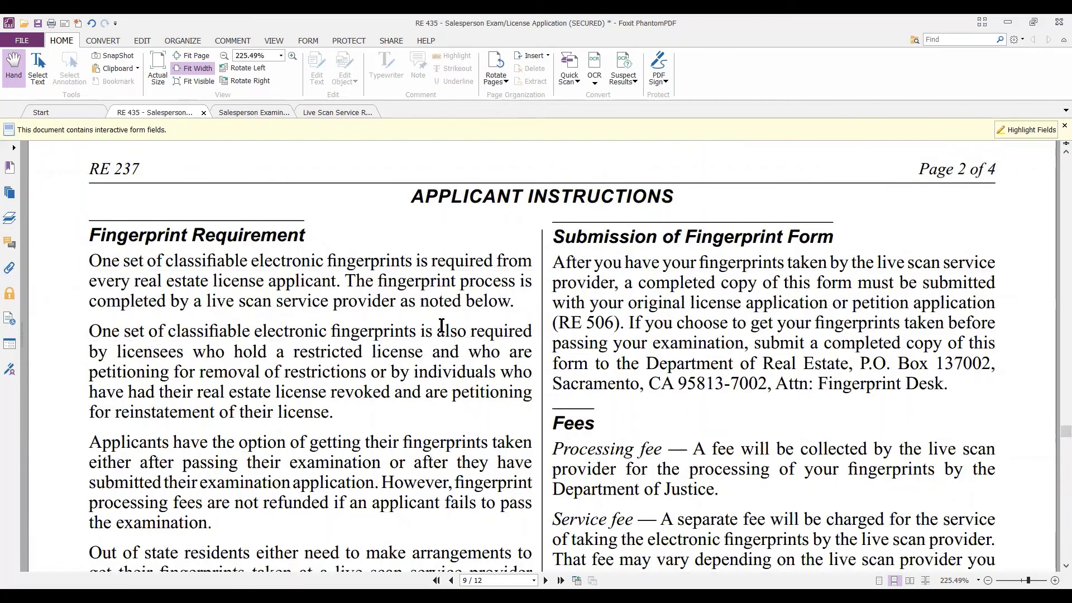
Scroll through the fingerprint instructions and privacy notices to the RE 243 survey on page 12.
scroll(440, 329, down, 4)
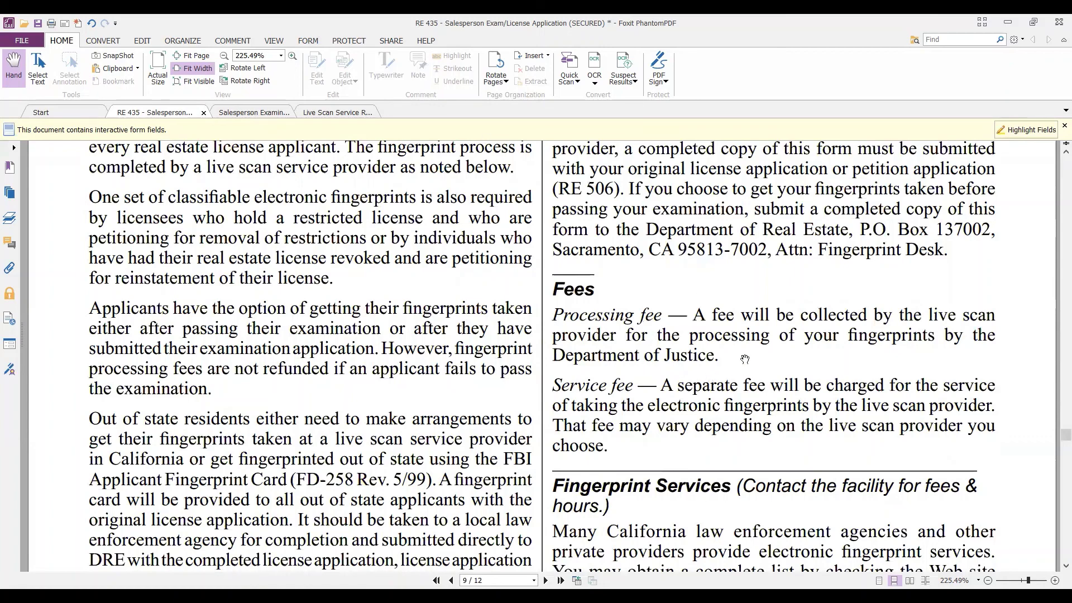
scroll(745, 357, down, 2)
scroll(747, 352, down, 1)
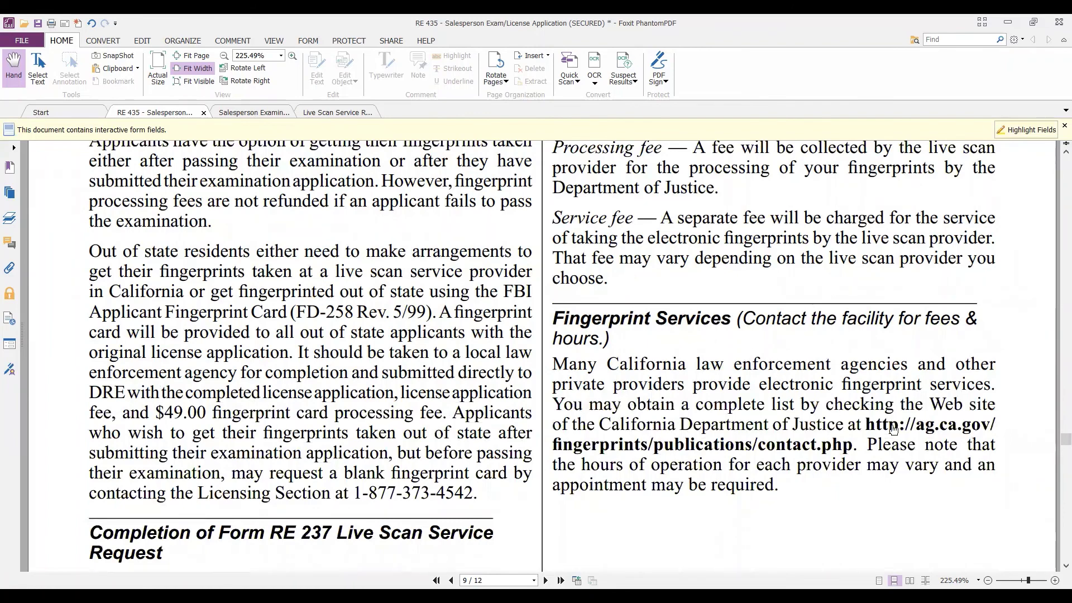
scroll(802, 406, down, 8)
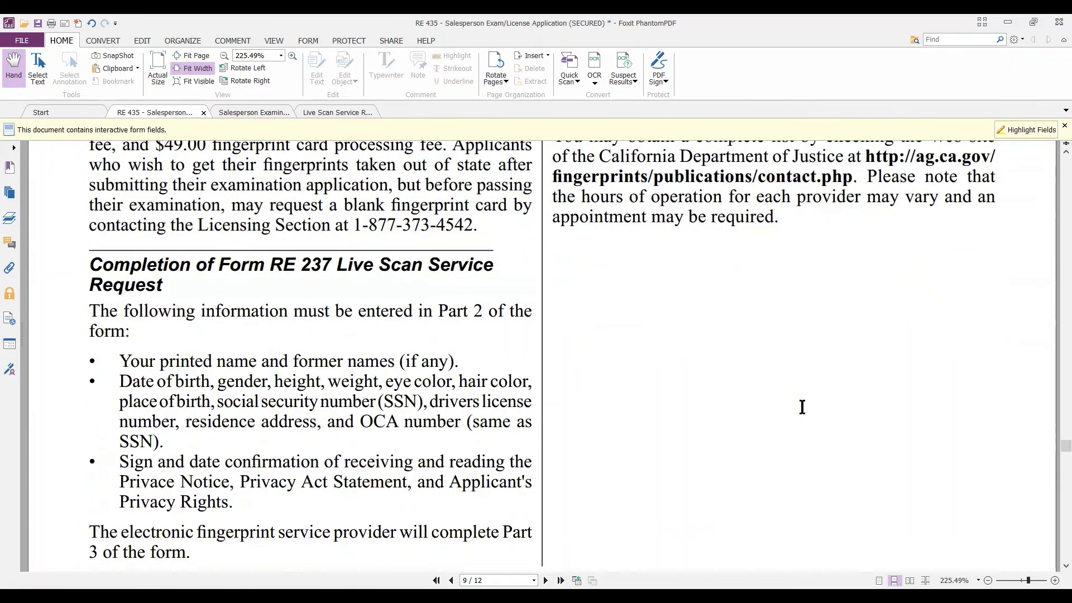
scroll(802, 406, down, 3)
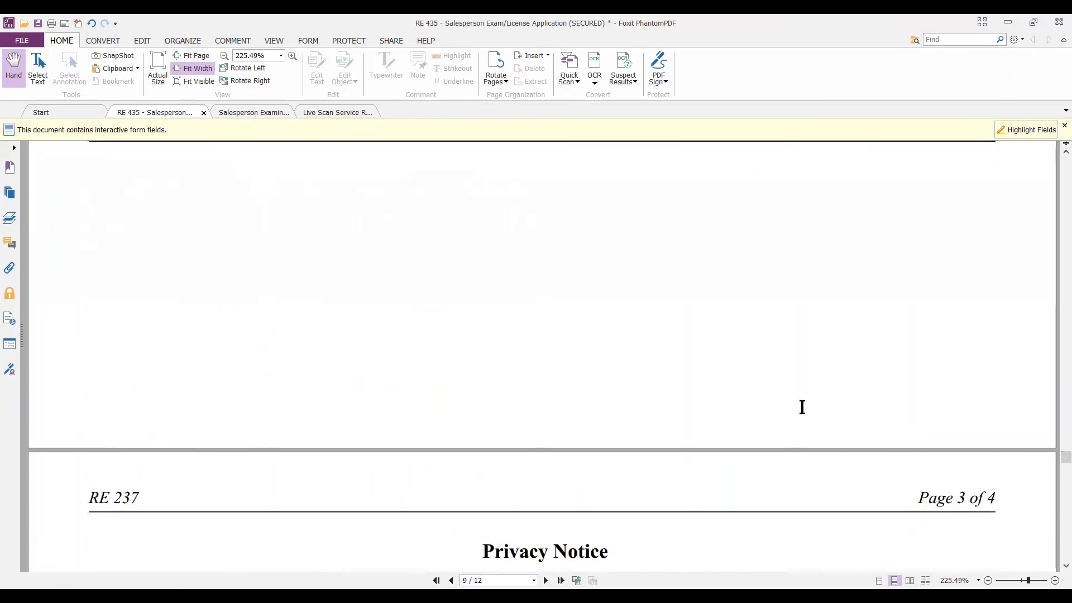
scroll(802, 406, down, 1)
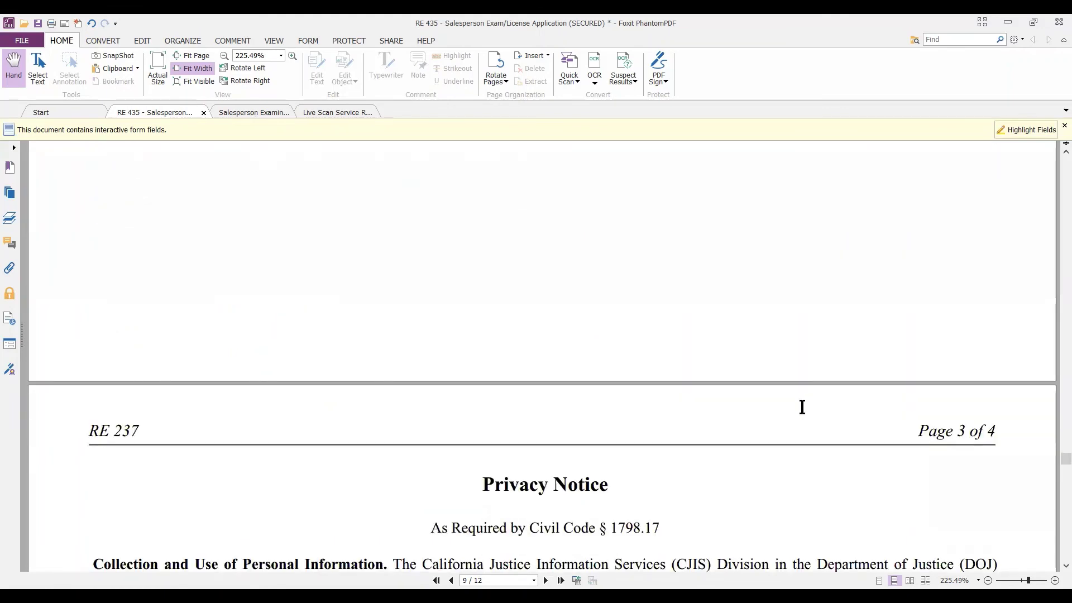
scroll(802, 406, down, 2)
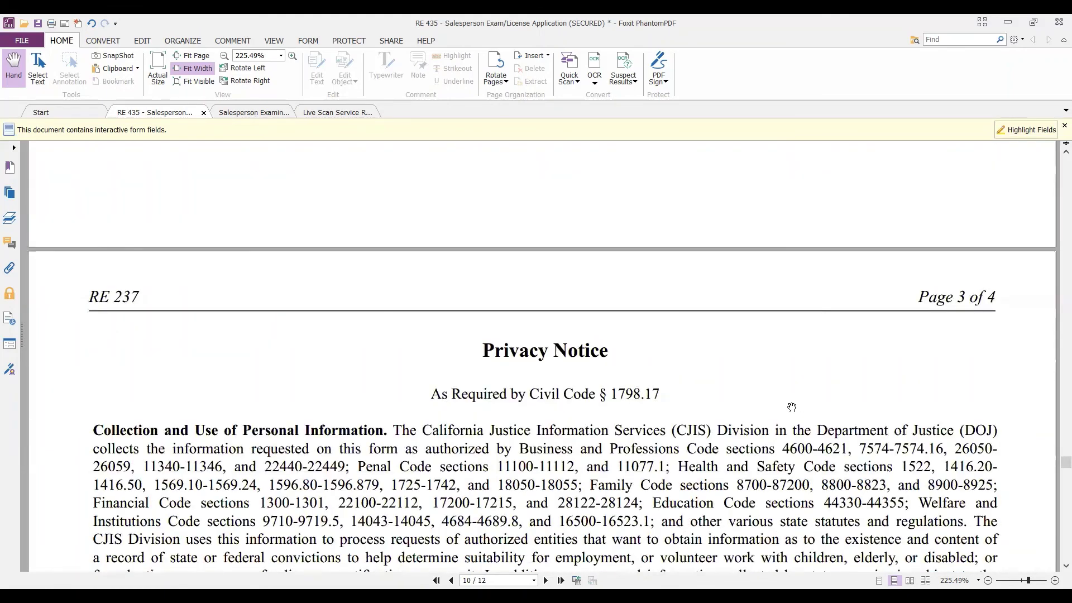
scroll(701, 385, down, 3)
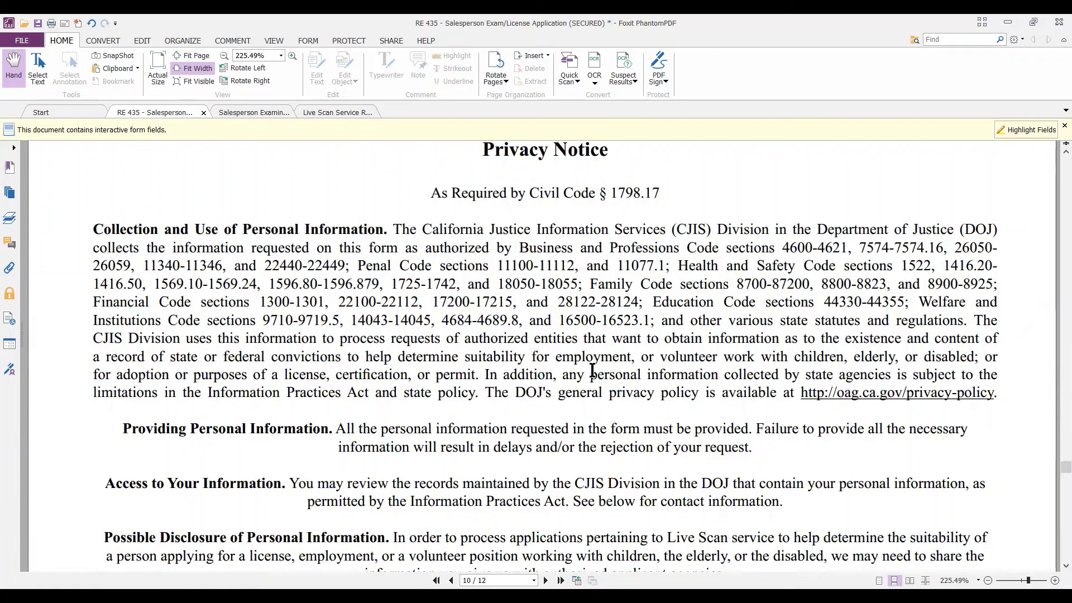
scroll(593, 370, down, 8)
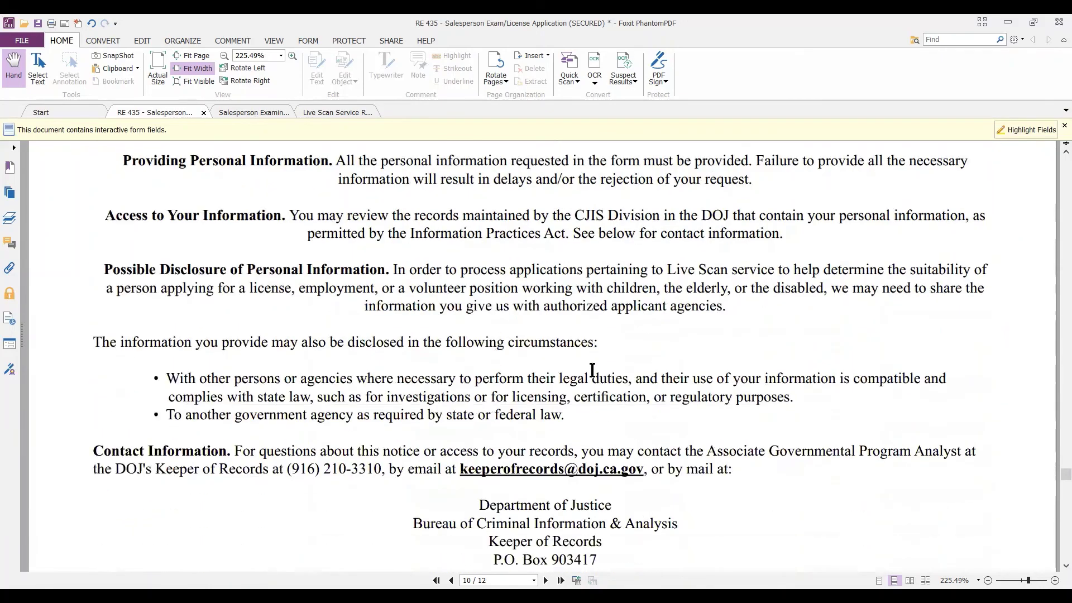
scroll(592, 370, down, 18)
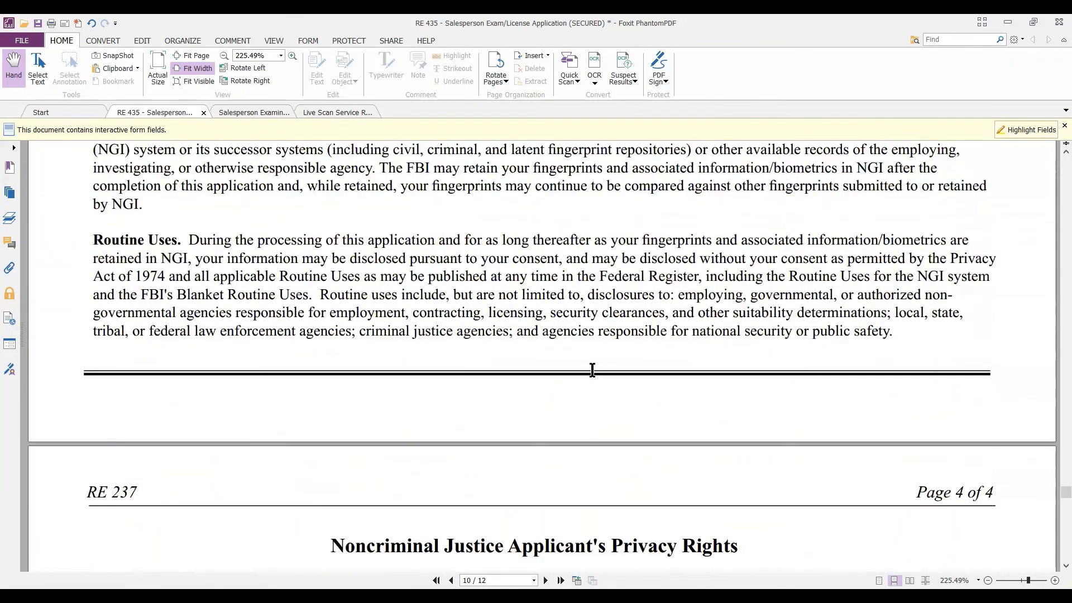
scroll(592, 370, down, 19)
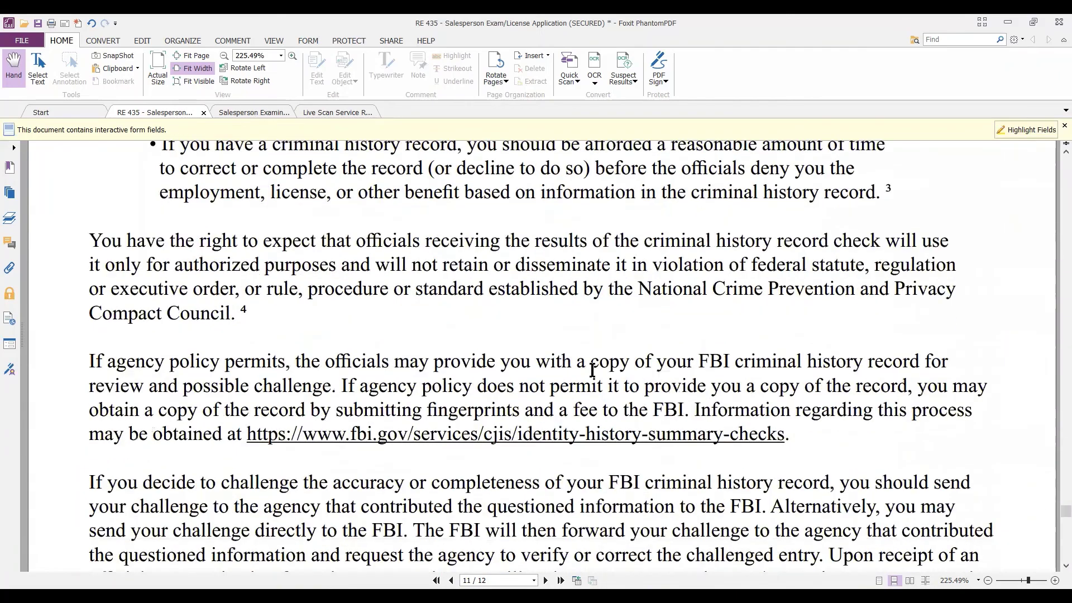
scroll(592, 370, down, 9)
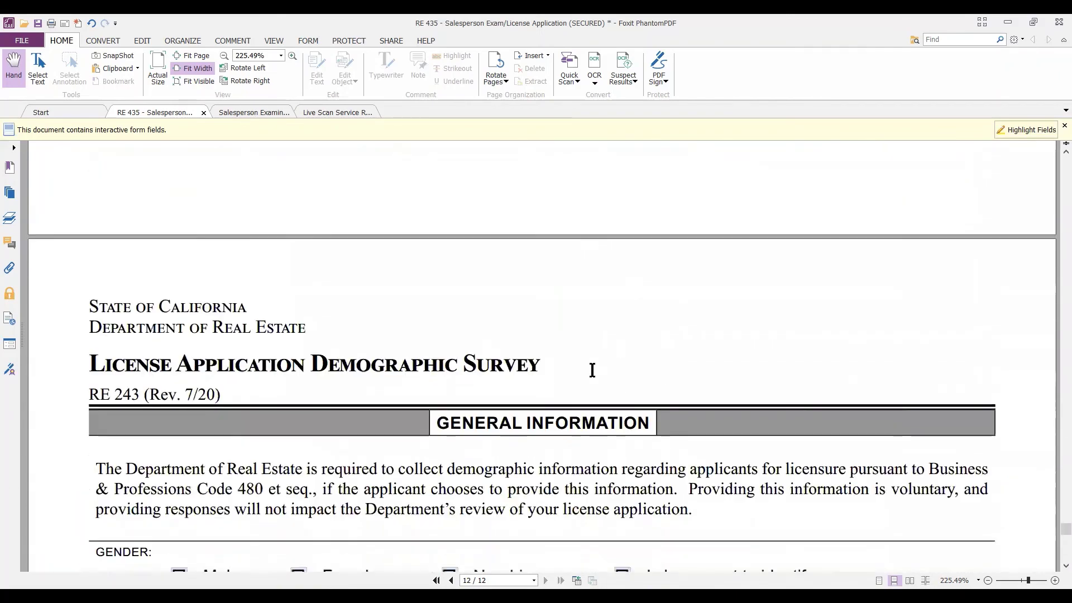
Review the RE 243 gender and ethnicity questions, then return to page 11's FBI record-challenge notice.
scroll(592, 370, up, 3)
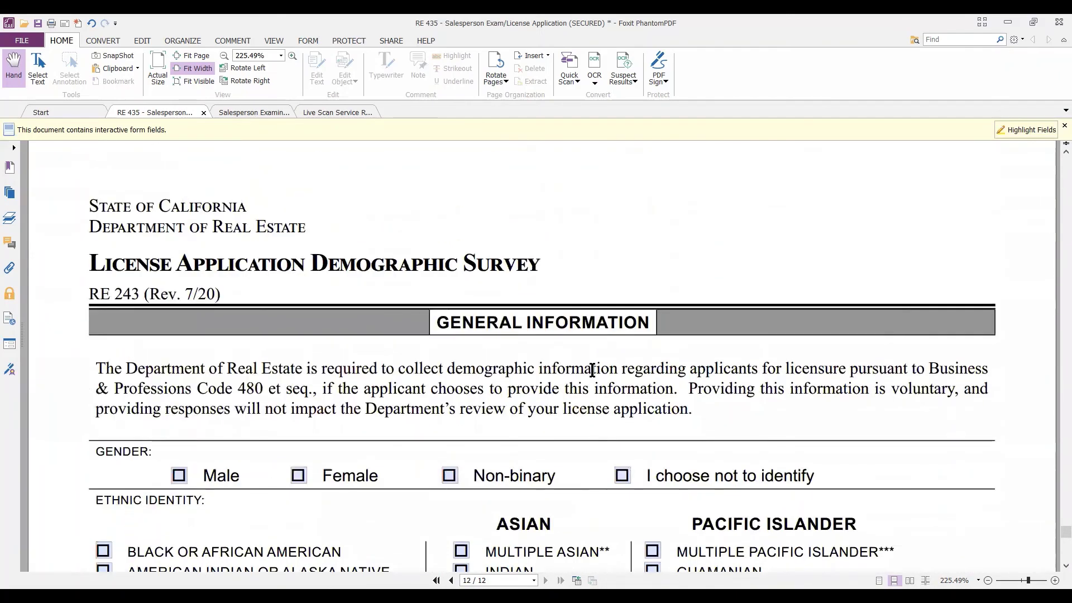
scroll(592, 370, down, 2)
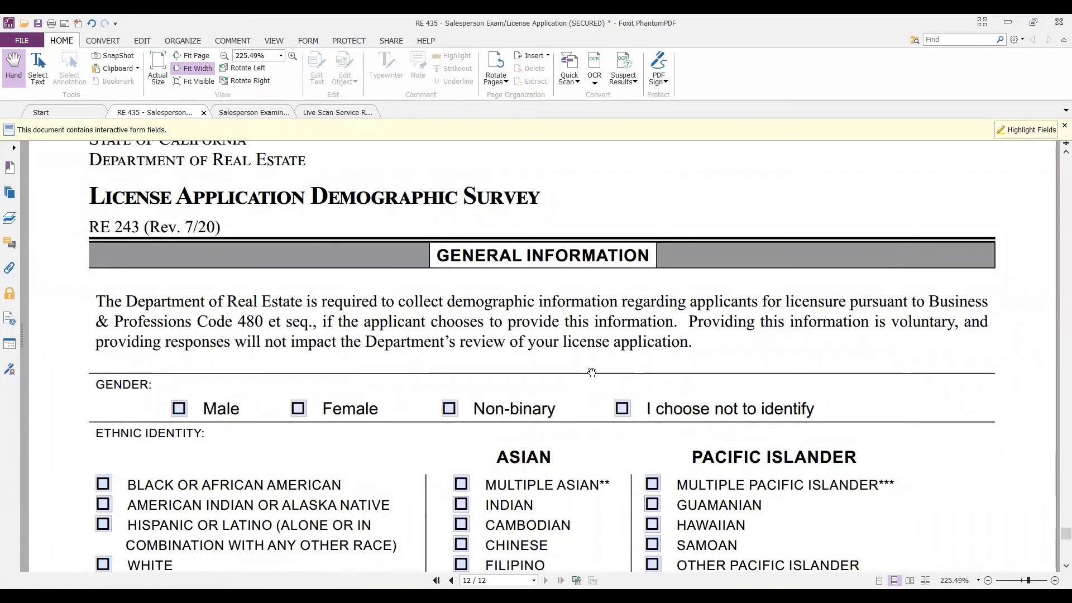
scroll(592, 372, down, 3)
scroll(592, 372, up, 1)
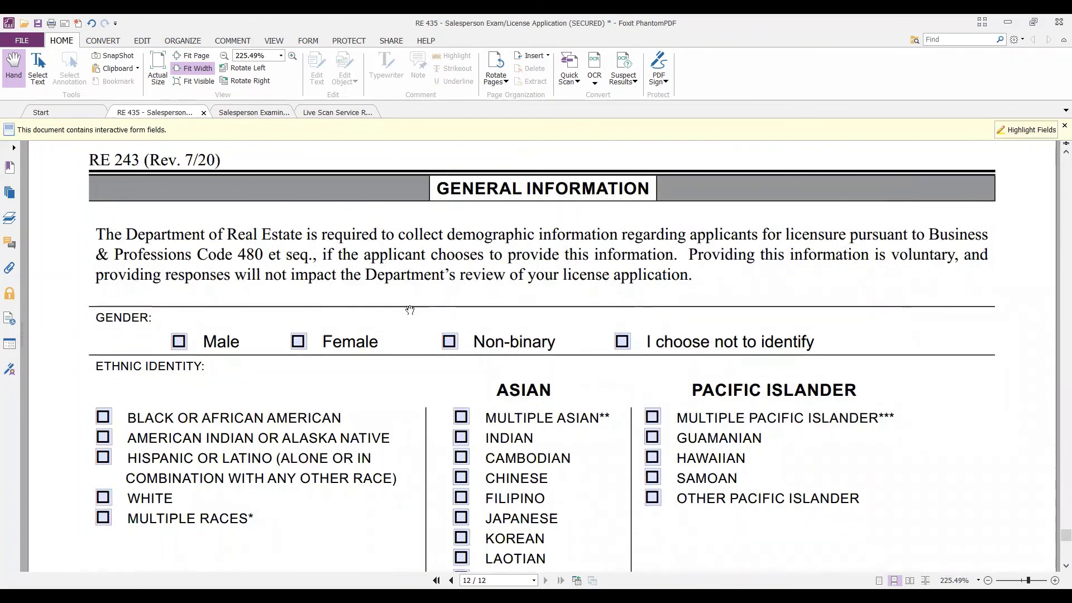
scroll(409, 309, down, 8)
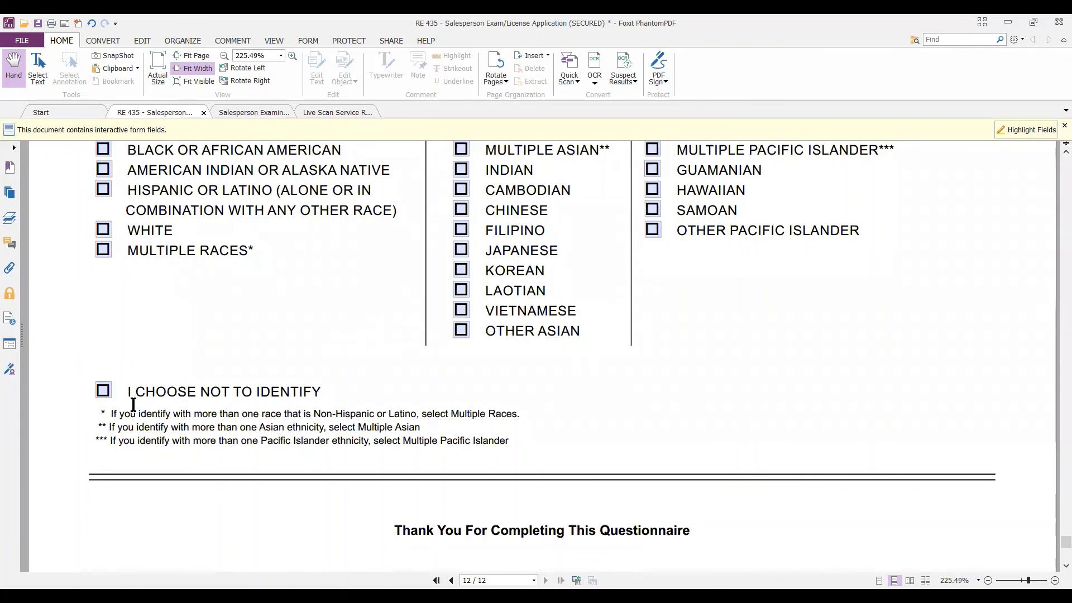
scroll(215, 377, down, 5)
scroll(215, 376, down, 3)
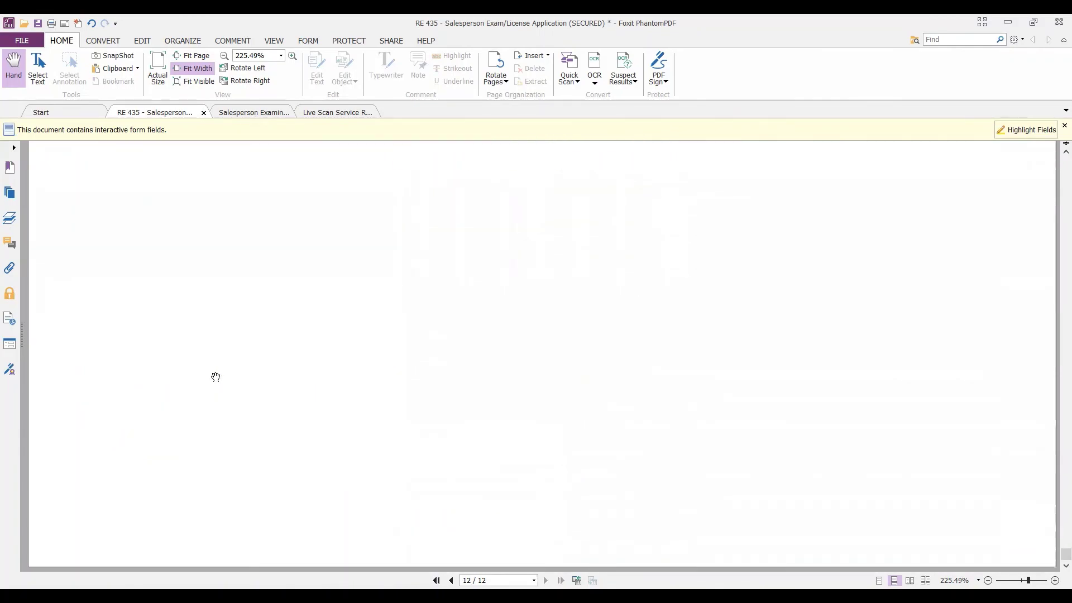
scroll(215, 377, up, 15)
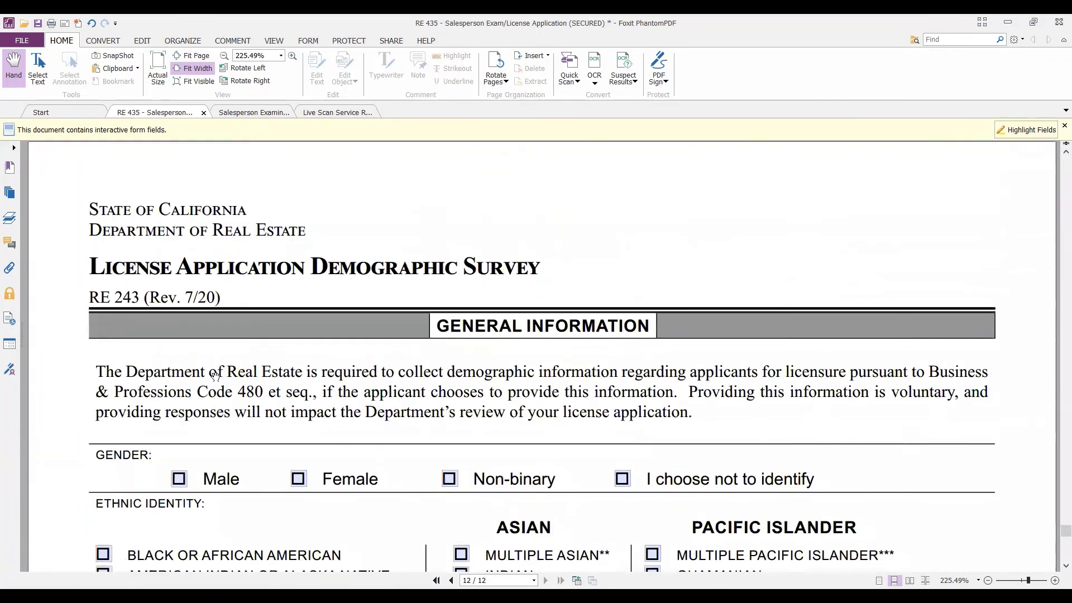
scroll(216, 377, up, 5)
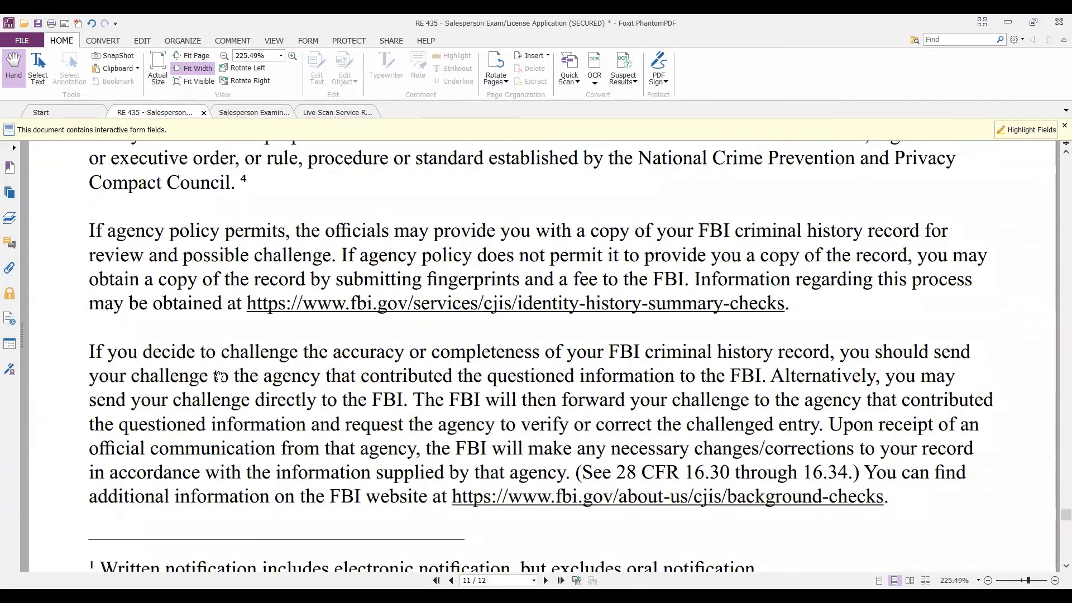